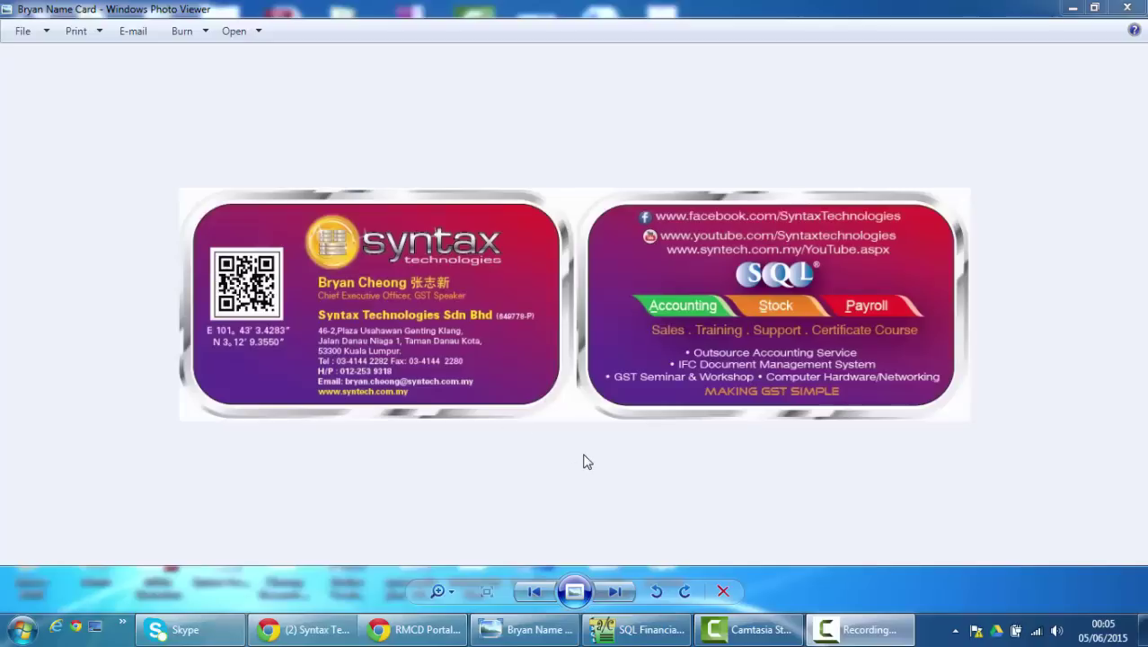
Switch to SQL Financial Accounting and process a new GST return for the period 01/04/2015 to 30/06/2015.
{"action": "left_click", "coordinate": [639, 633]}
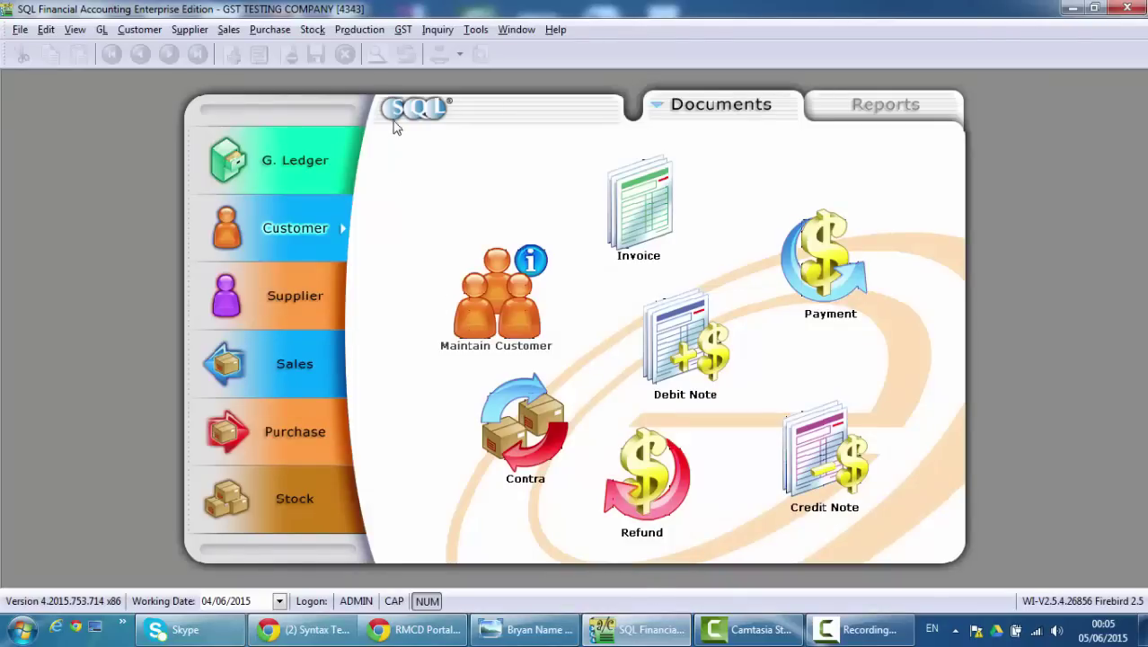
{"action": "left_click", "coordinate": [402, 30]}
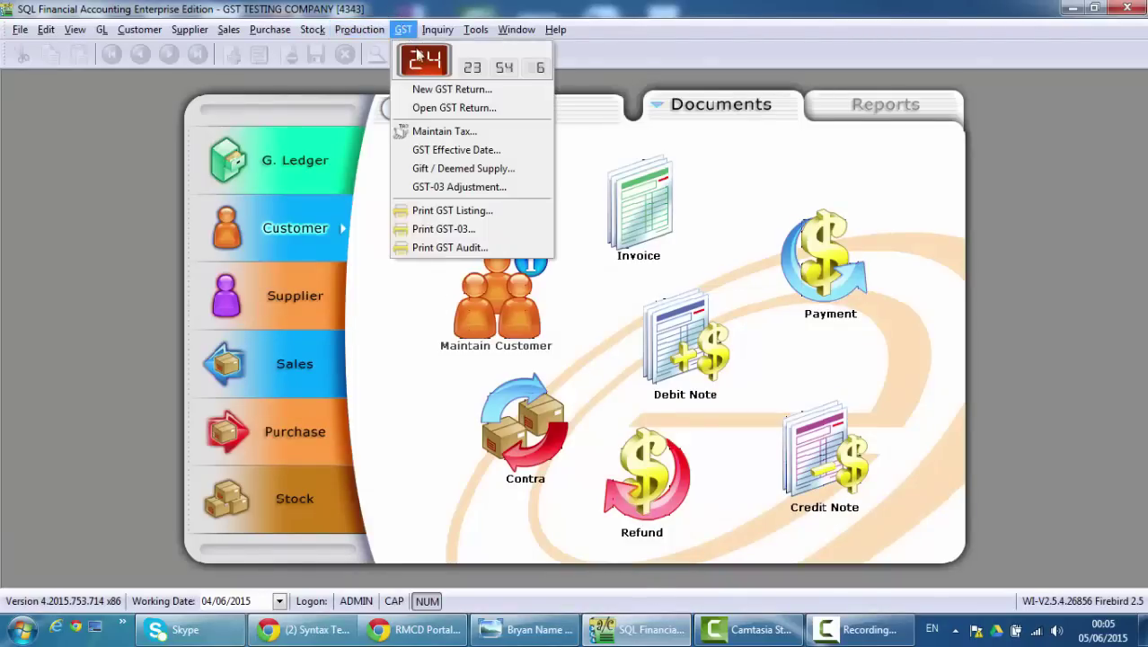
{"action": "left_click", "coordinate": [430, 90]}
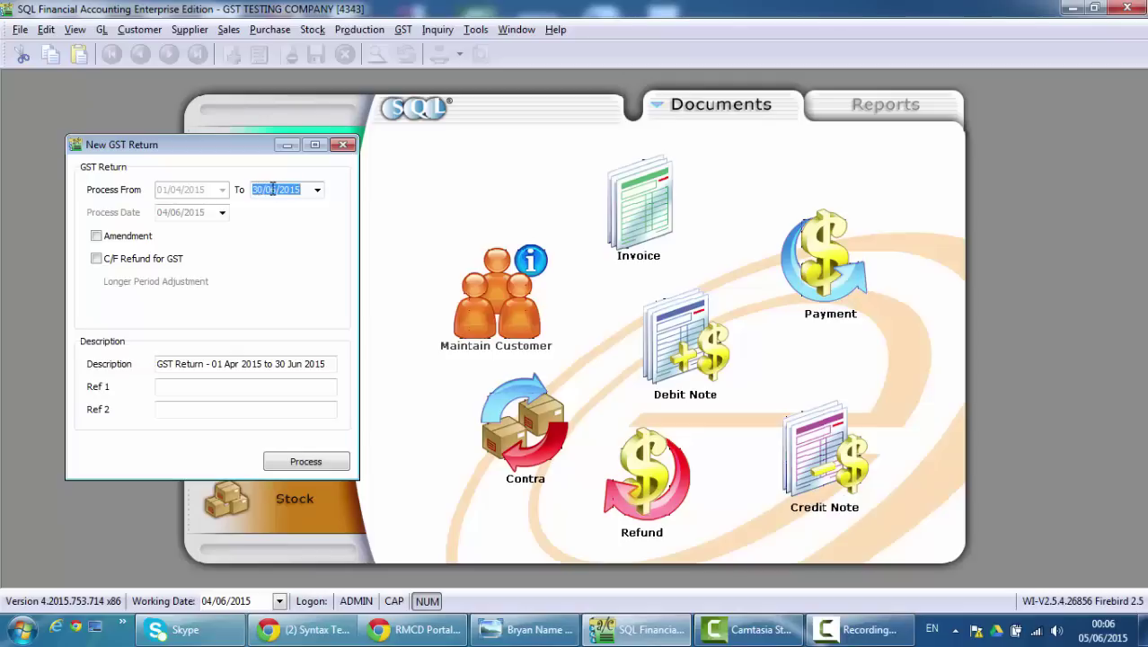
{"action": "left_click", "coordinate": [292, 462]}
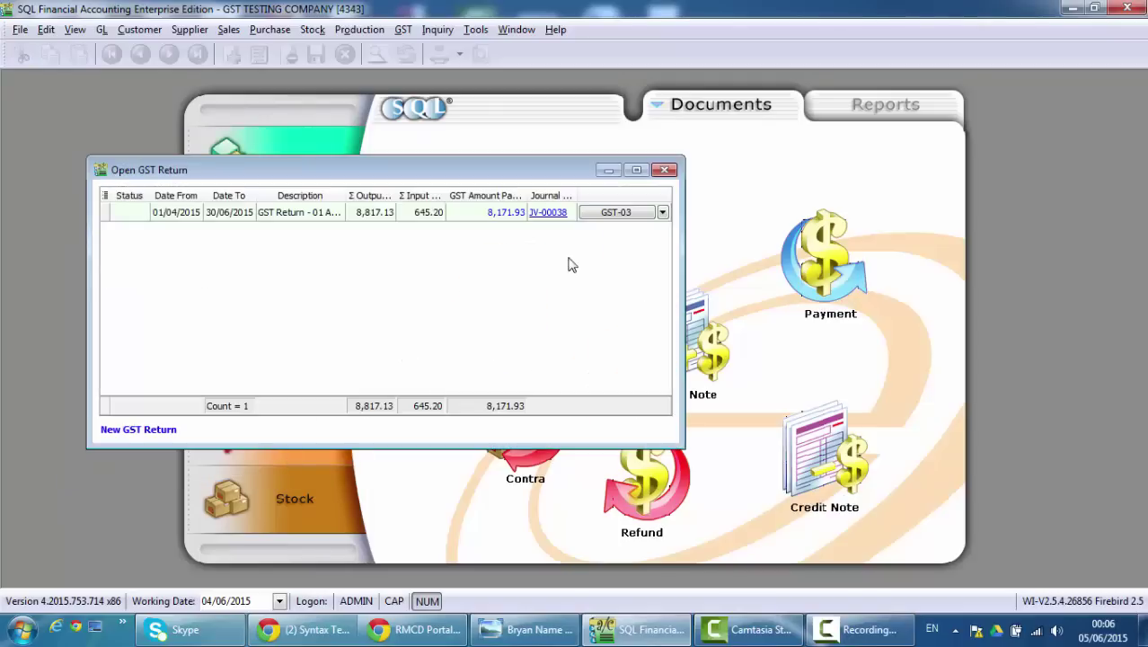
Maximize the list of GST returns and review the processed return's output tax, input tax and GST amount payable.
{"action": "left_click", "coordinate": [635, 171]}
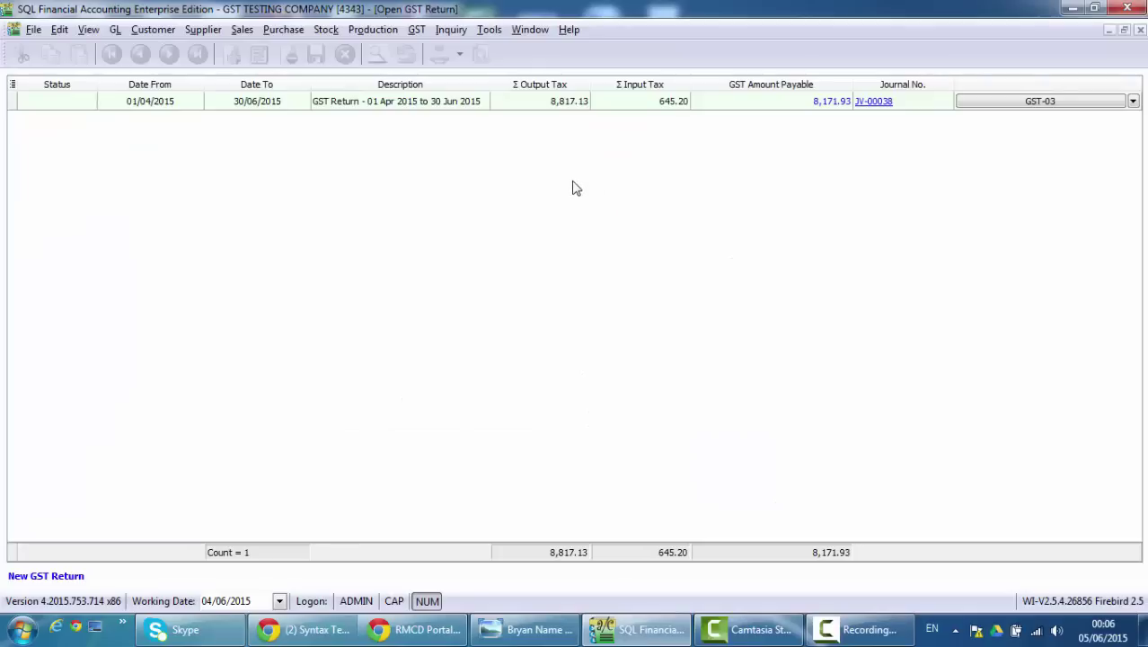
{"action": "left_click", "coordinate": [541, 106]}
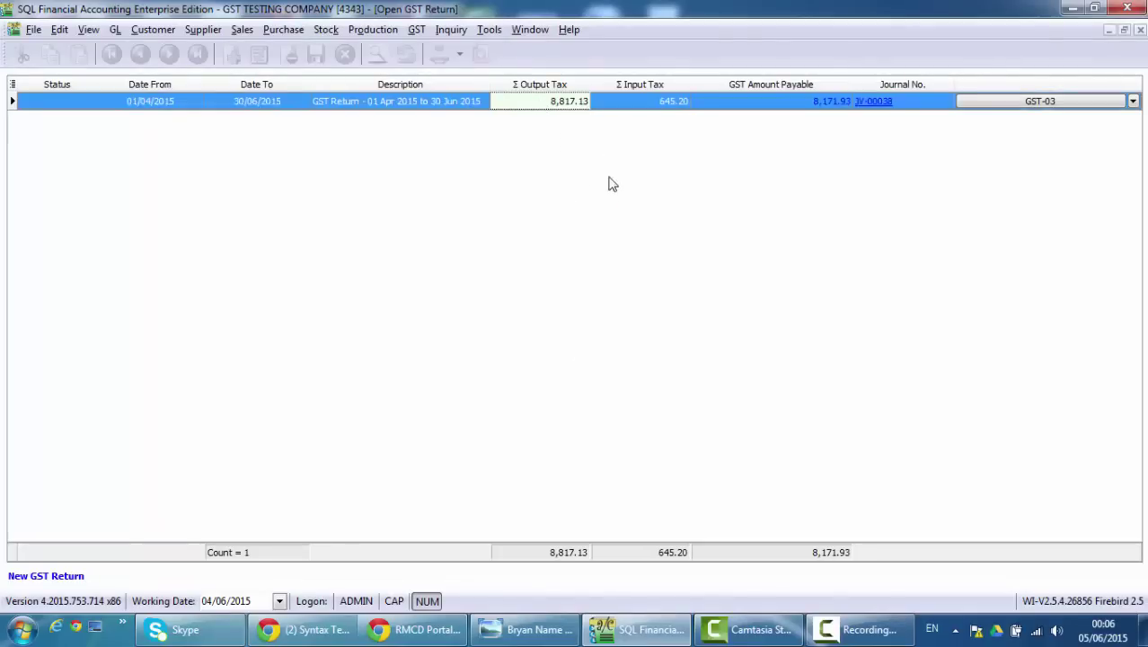
{"action": "left_click", "coordinate": [660, 105]}
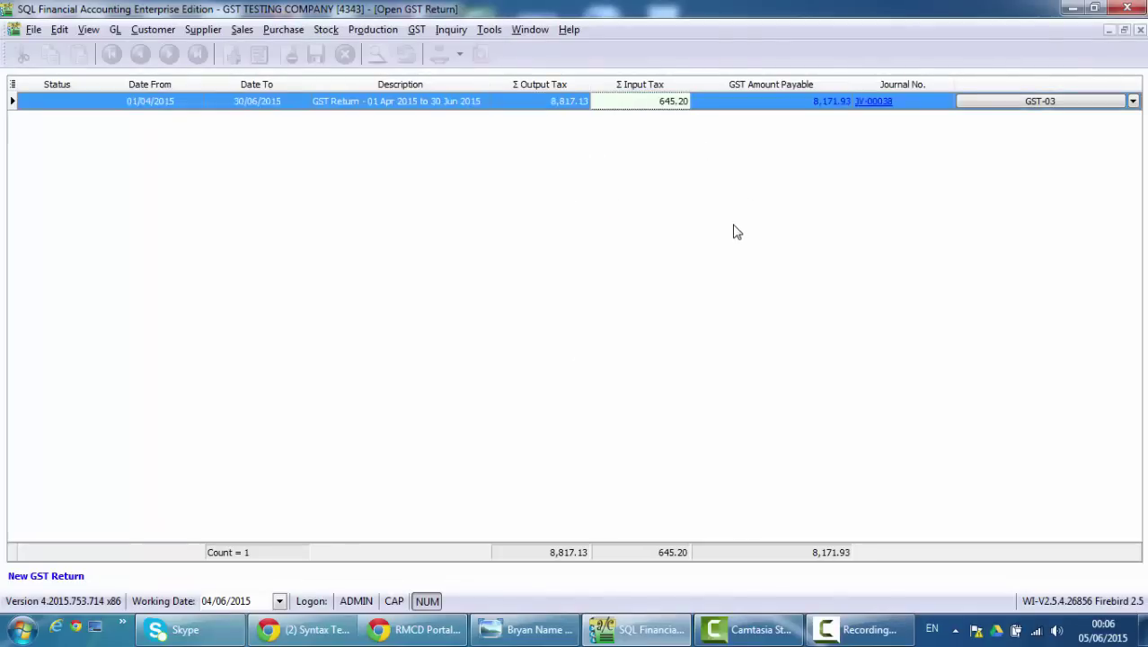
{"action": "left_click", "coordinate": [758, 106]}
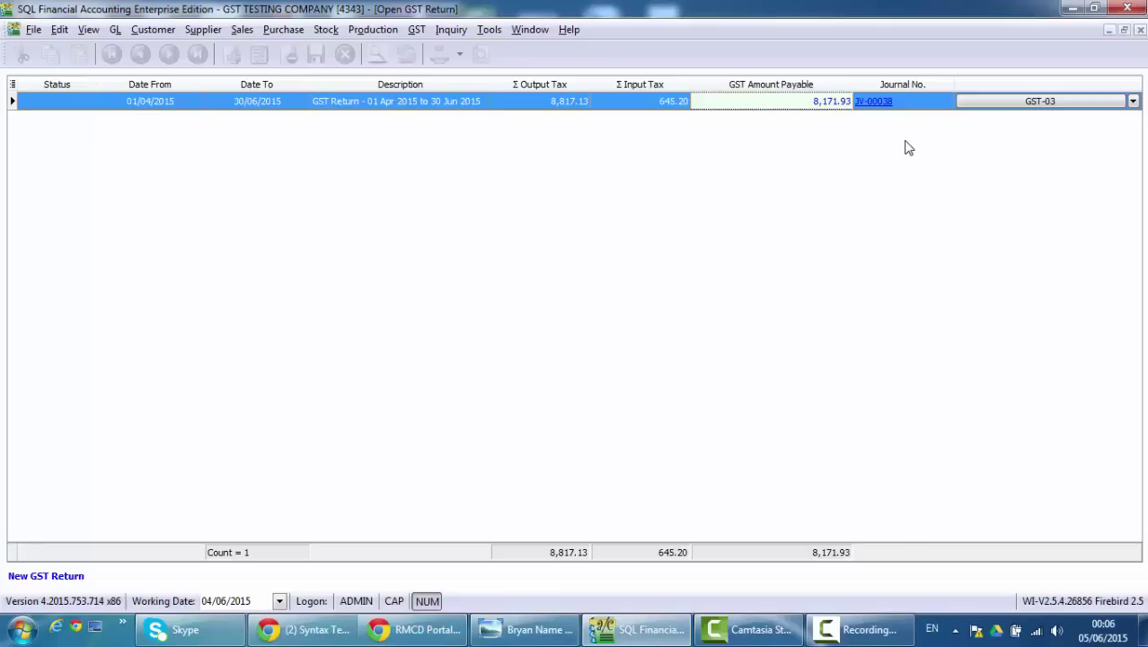
Open the journal entry linked to the return, review its GST payable, claimable and Kastam lines, and close it.
{"action": "left_click", "coordinate": [876, 101]}
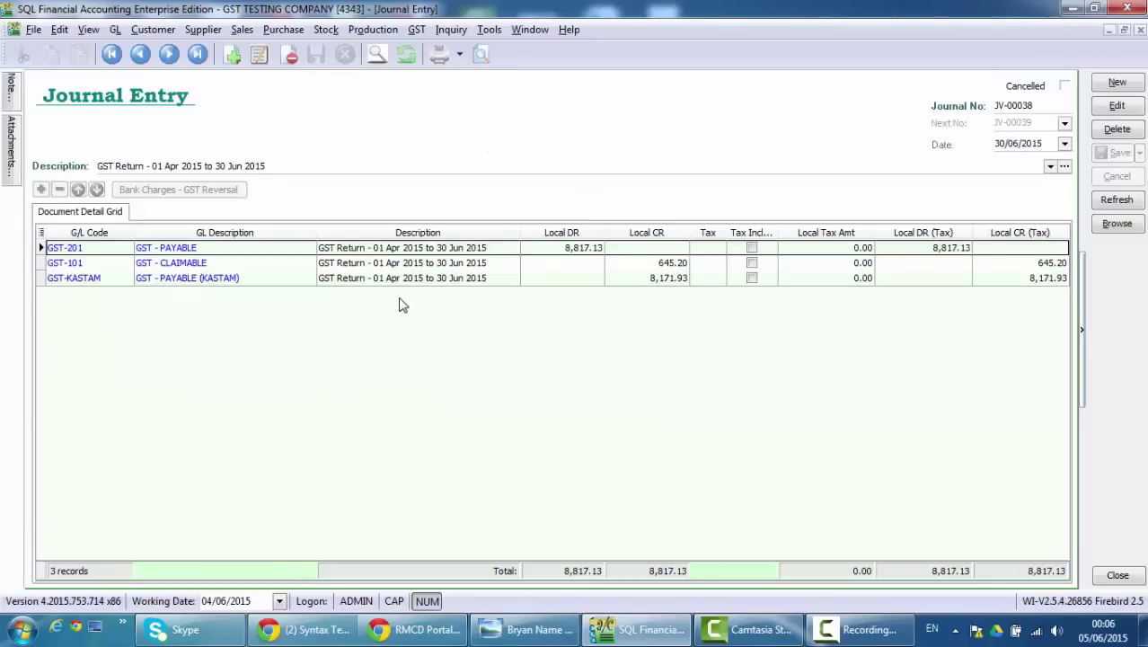
{"action": "left_click", "coordinate": [407, 251]}
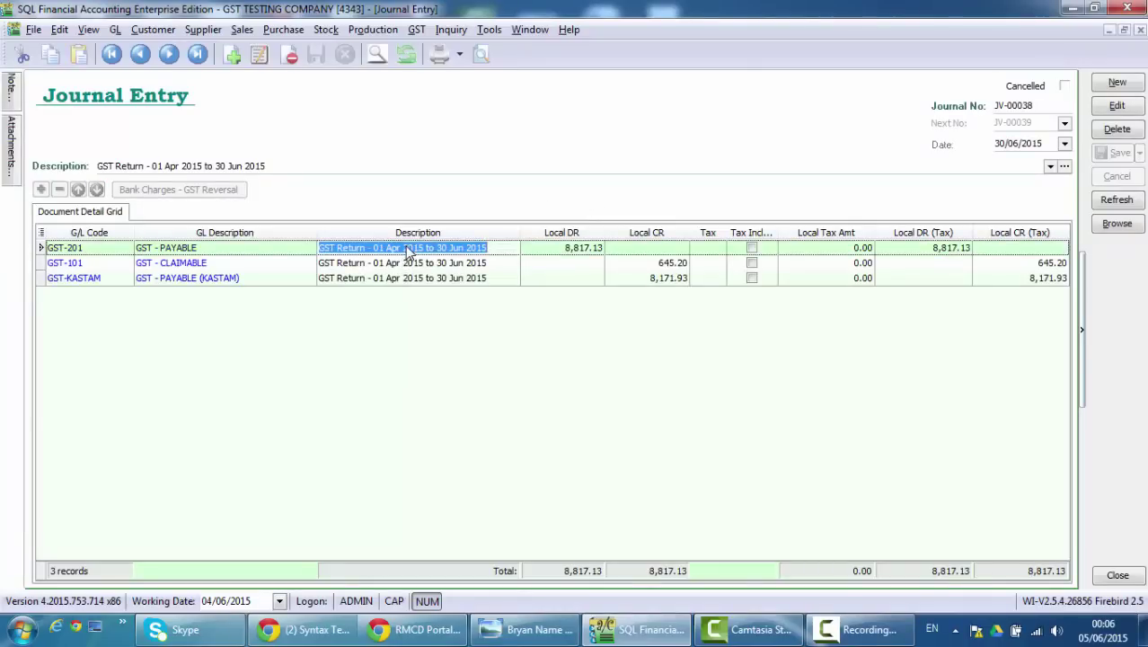
{"action": "left_click", "coordinate": [429, 266]}
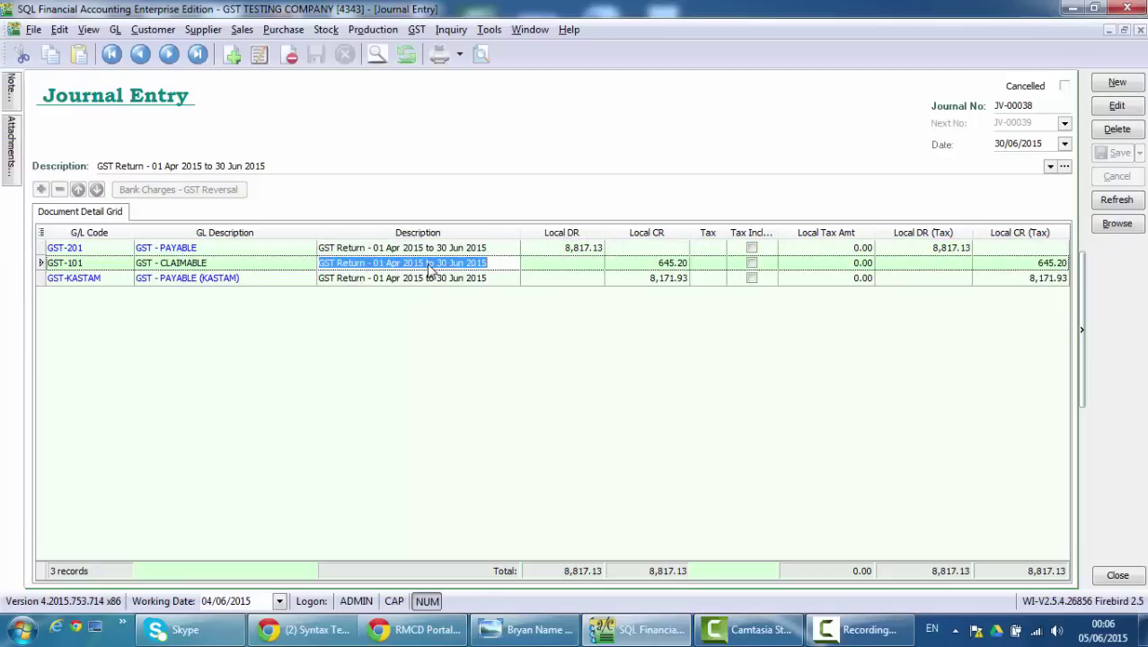
{"action": "left_click", "coordinate": [471, 281]}
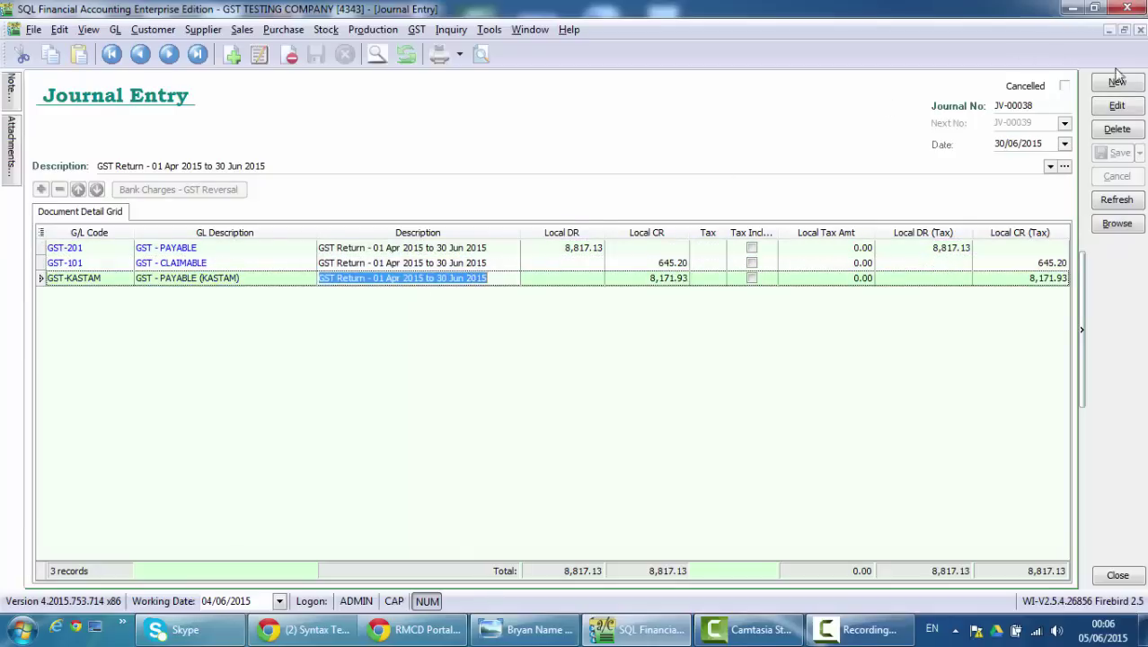
{"action": "left_click", "coordinate": [1140, 29]}
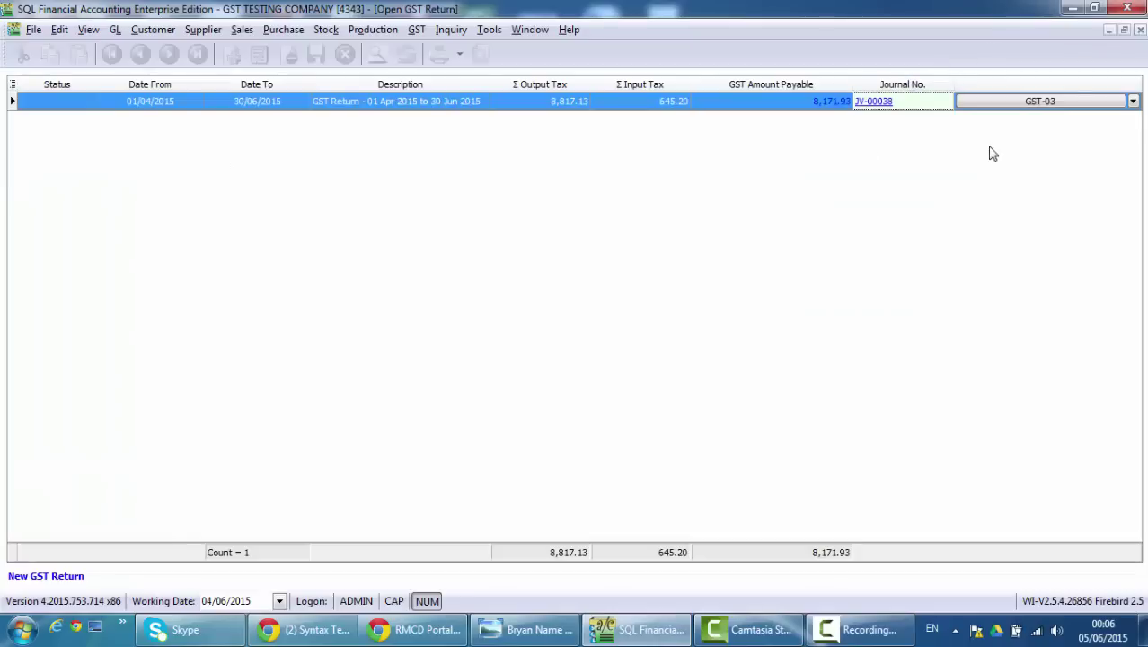
Open the return's GST-03 form and export it with GST03_TAP to the Desktop as GSTTapReturn-201506.
{"action": "left_click", "coordinate": [999, 106]}
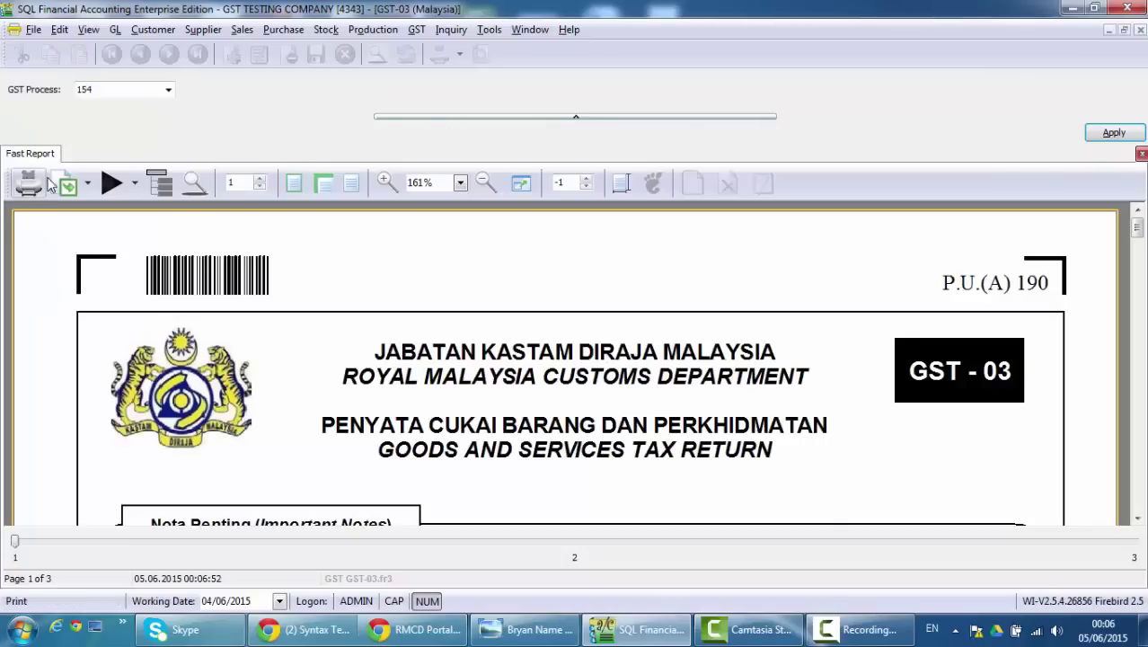
{"action": "left_click", "coordinate": [136, 184]}
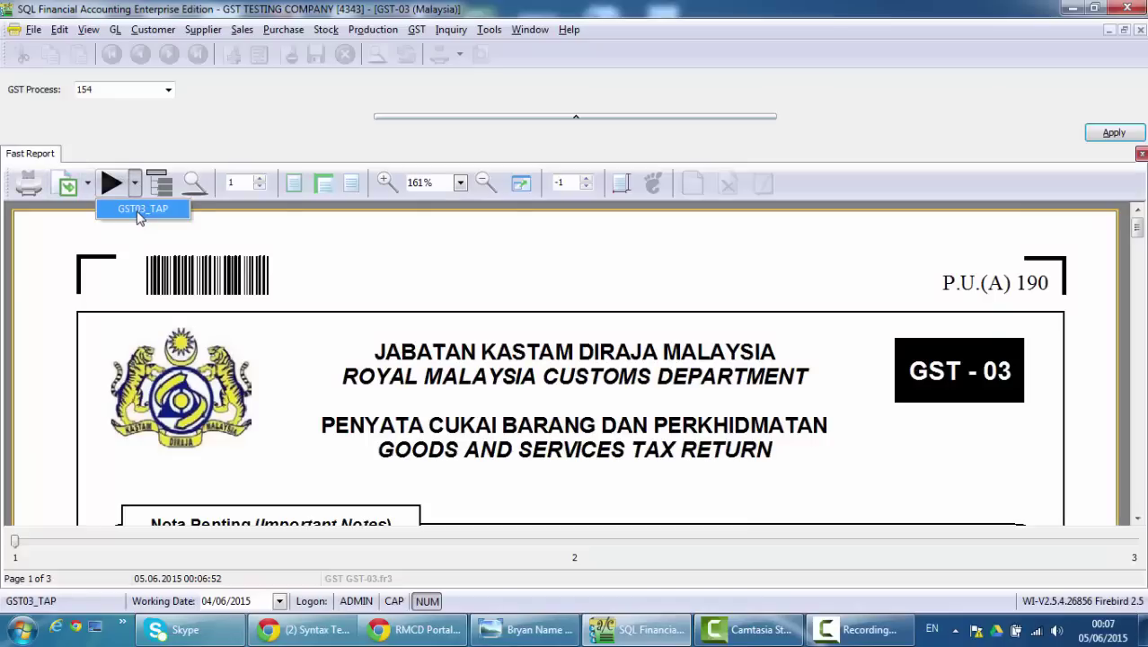
{"action": "left_click", "coordinate": [139, 213]}
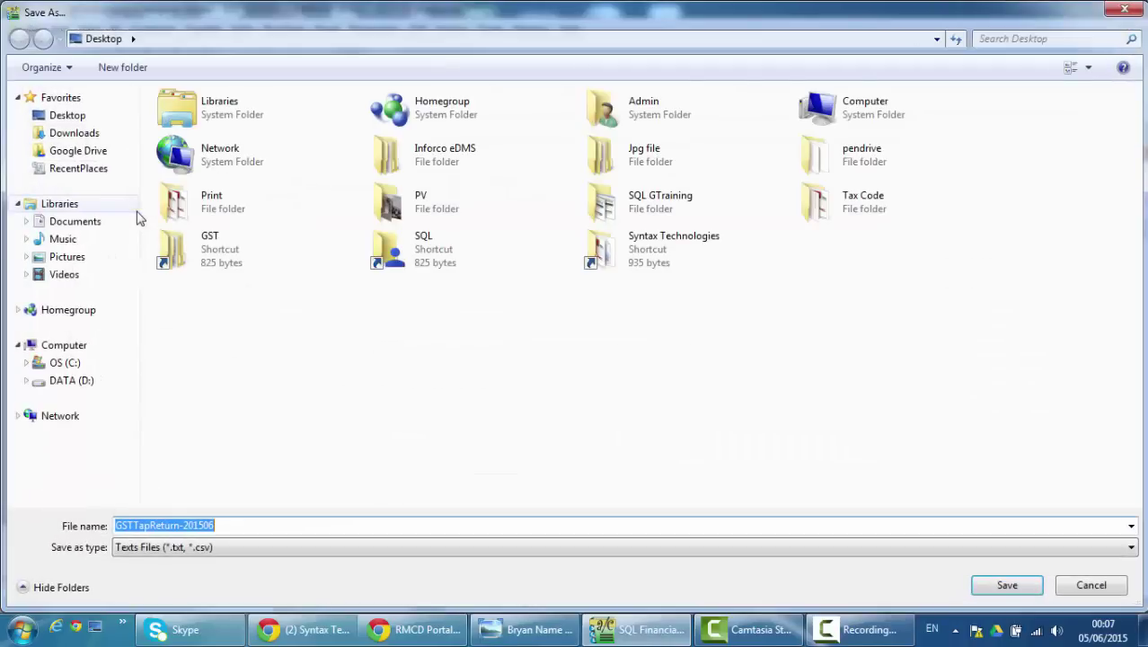
{"action": "left_click", "coordinate": [61, 116]}
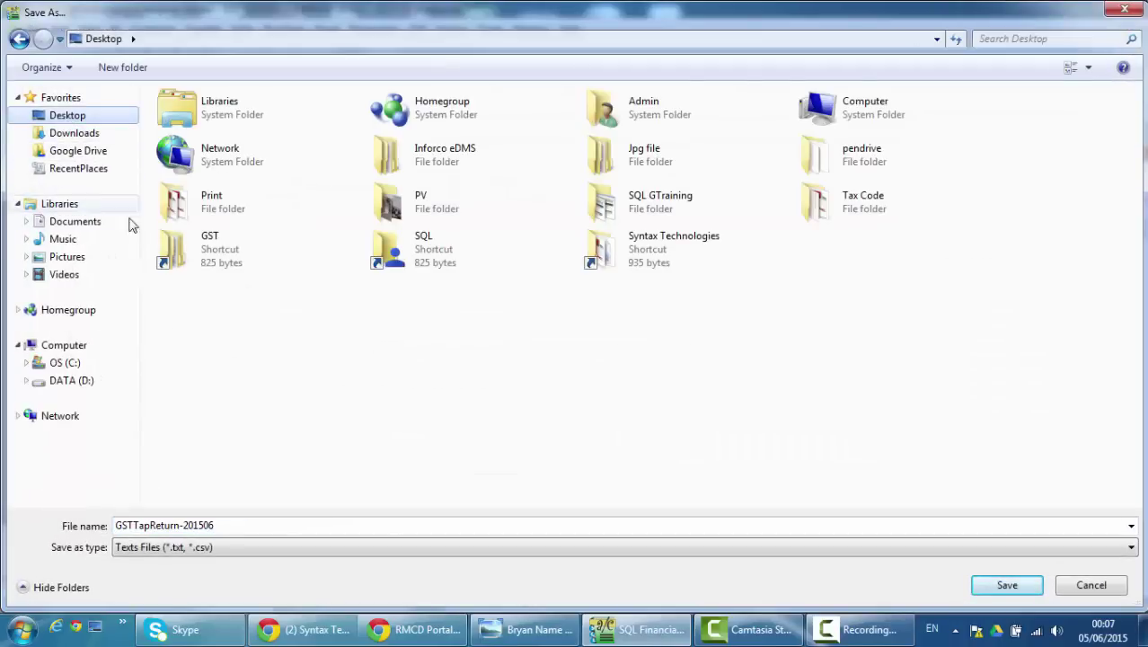
{"action": "left_click", "coordinate": [1005, 585]}
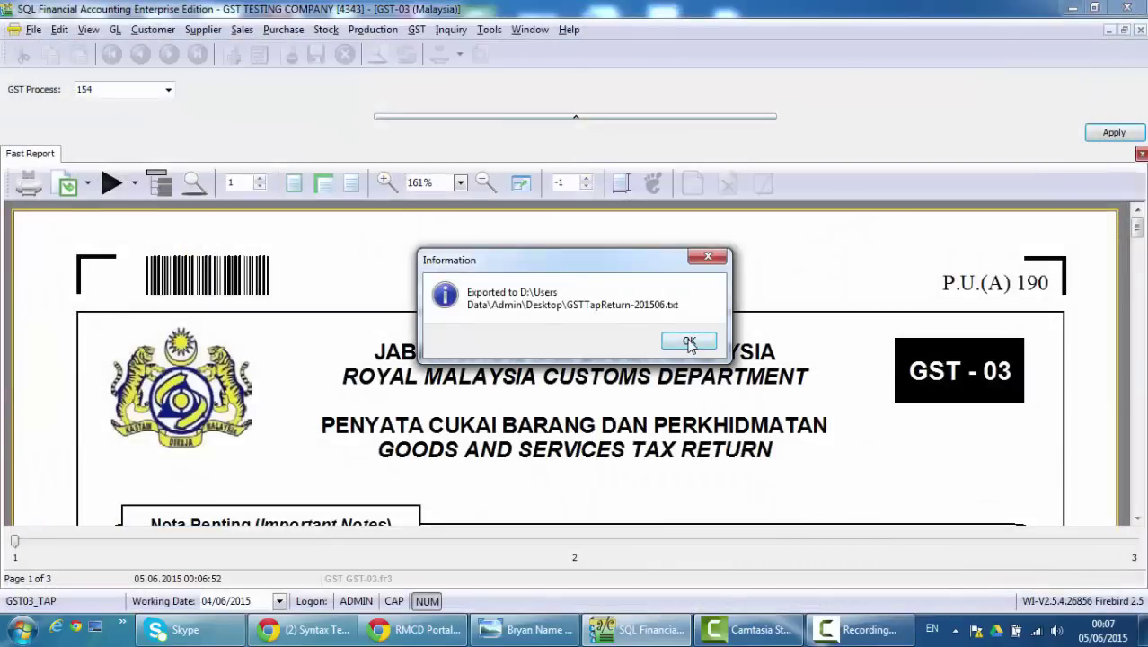
{"action": "left_click", "coordinate": [689, 343]}
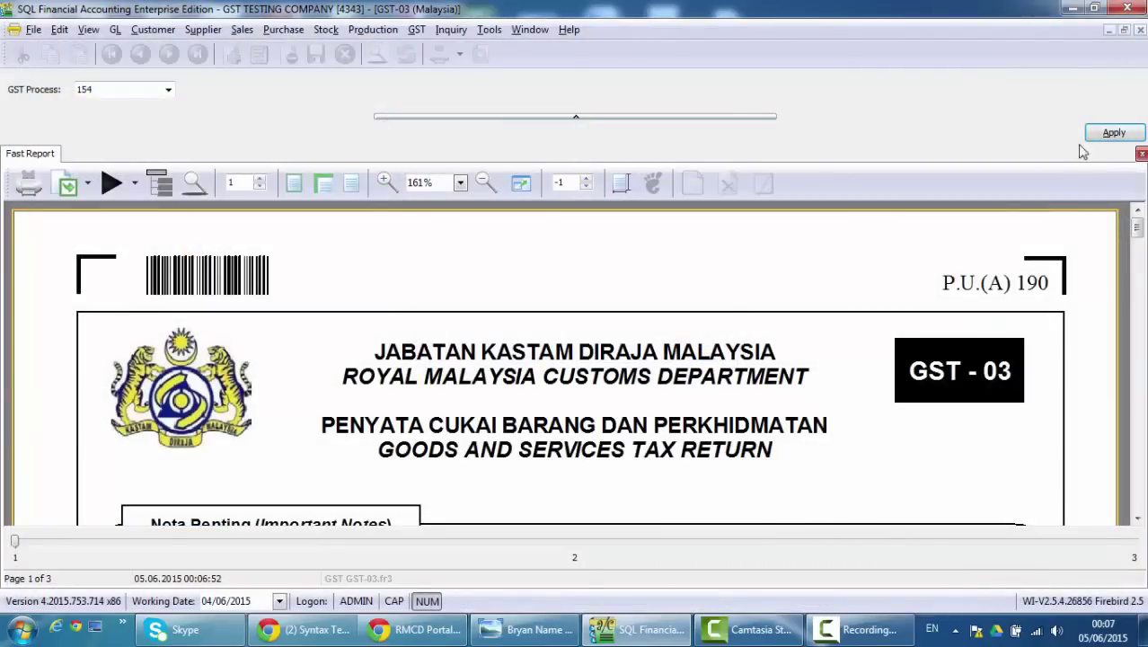
Minimize the accounting window and locate the exported GSTTapReturn-201506 file on the desktop.
{"action": "left_click", "coordinate": [1070, 14]}
{"action": "left_click", "coordinate": [1069, 14]}
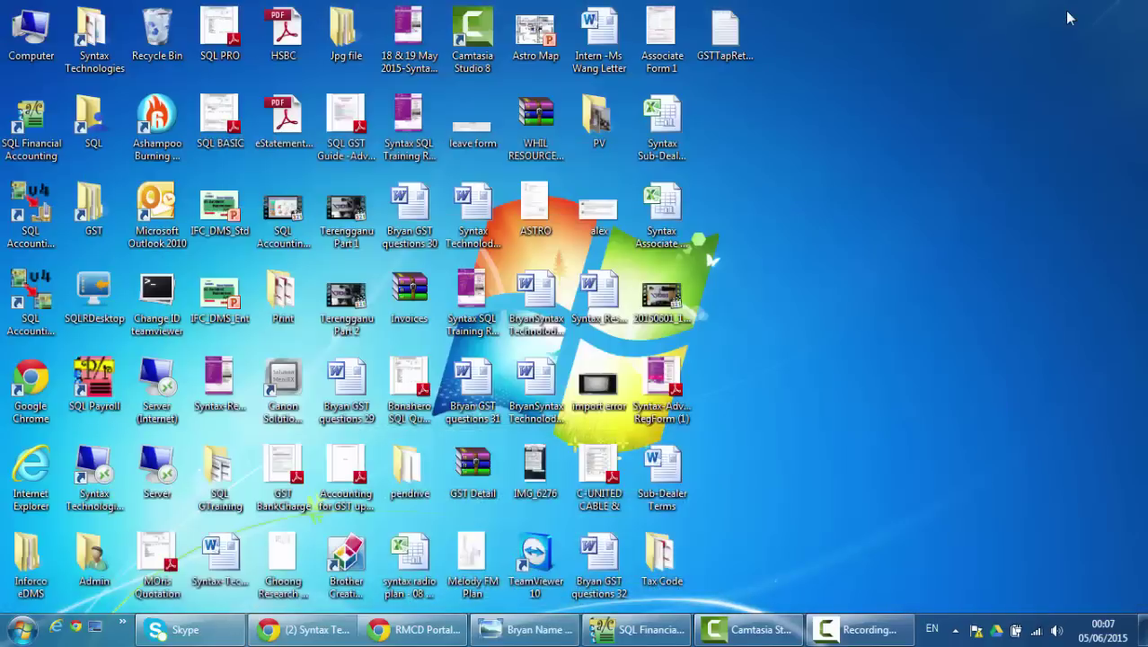
{"action": "left_click", "coordinate": [725, 37]}
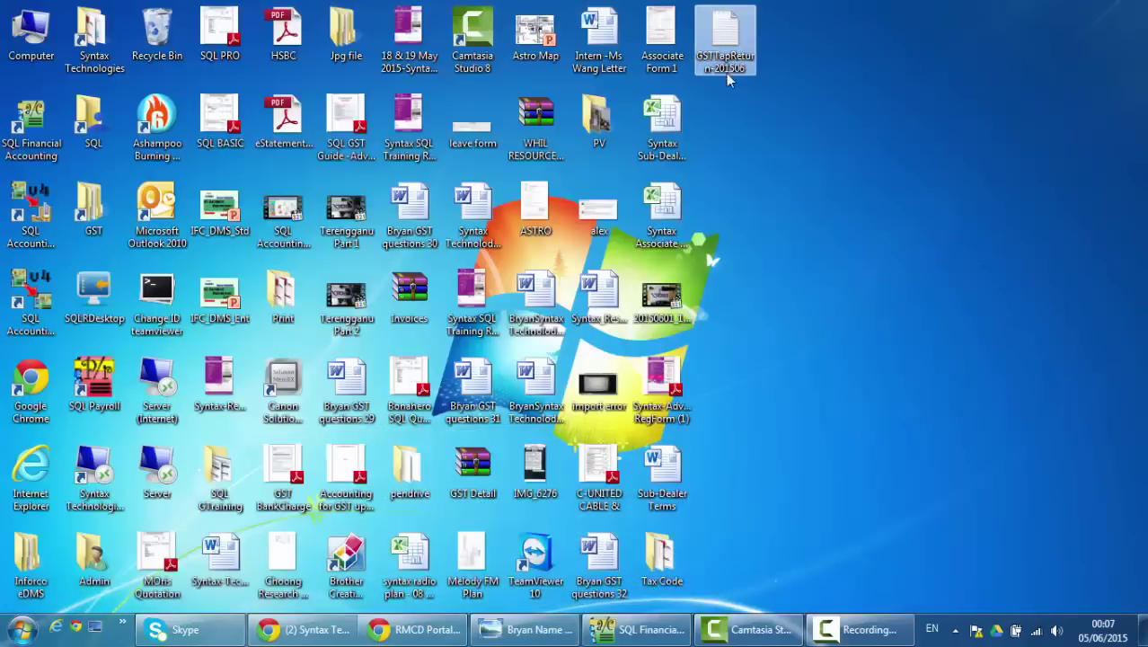
Switch to Chrome, open TAP from the customs portal and log on with the account's e-mail address and password.
{"action": "left_click", "coordinate": [406, 638]}
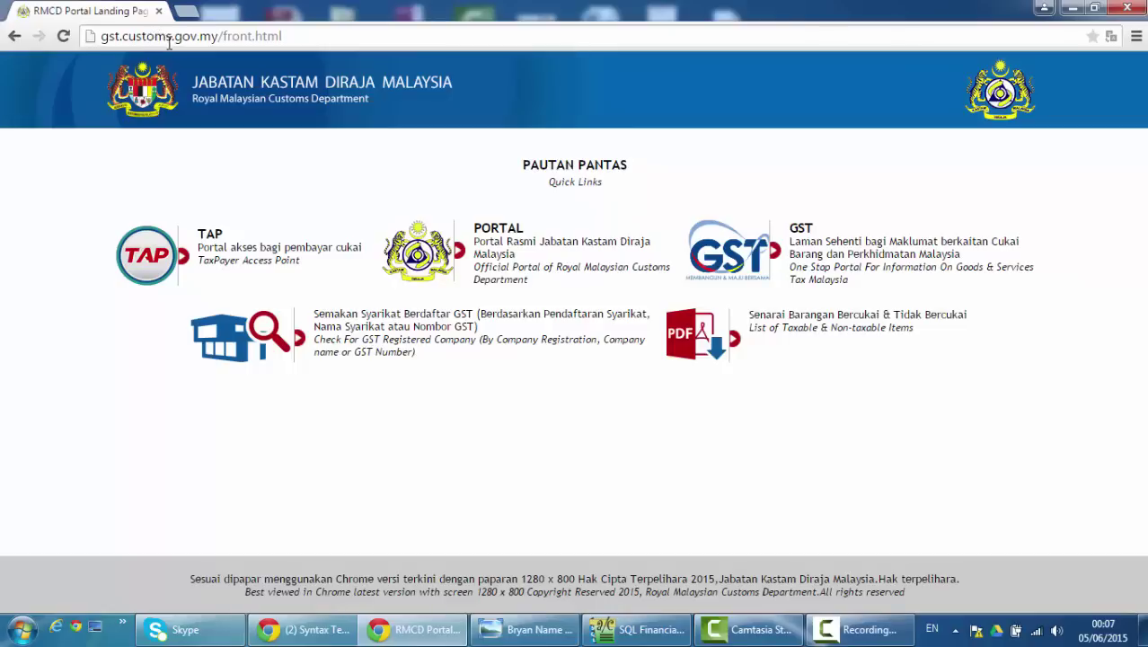
{"action": "left_click", "coordinate": [149, 263]}
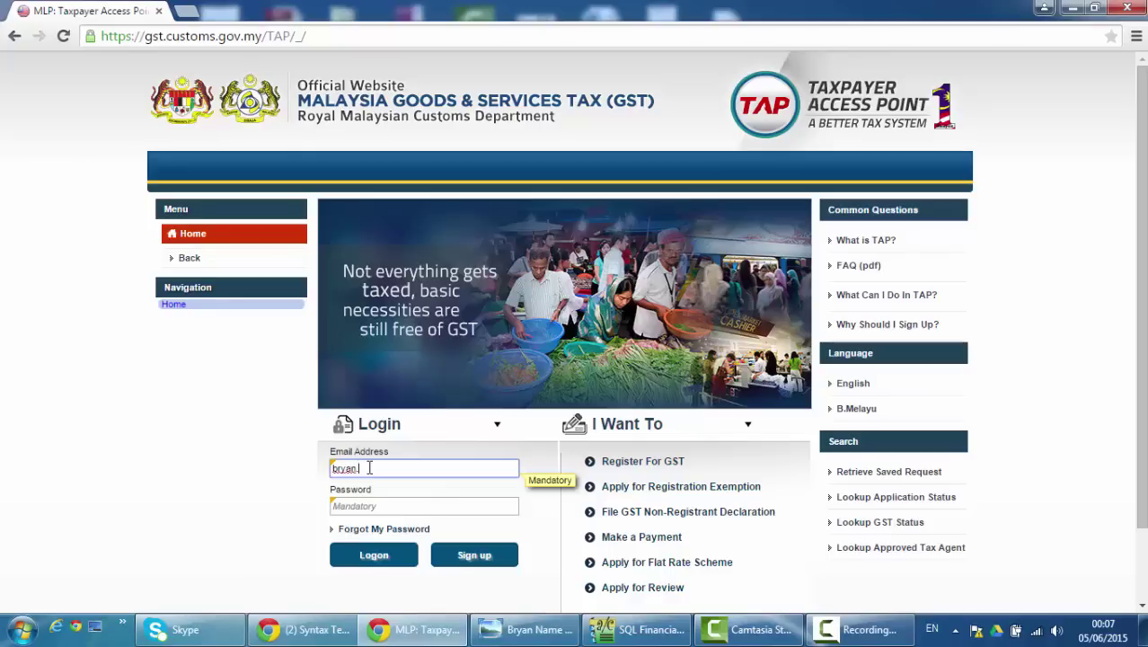
{"action": "type", "text": "@syntech.com"}
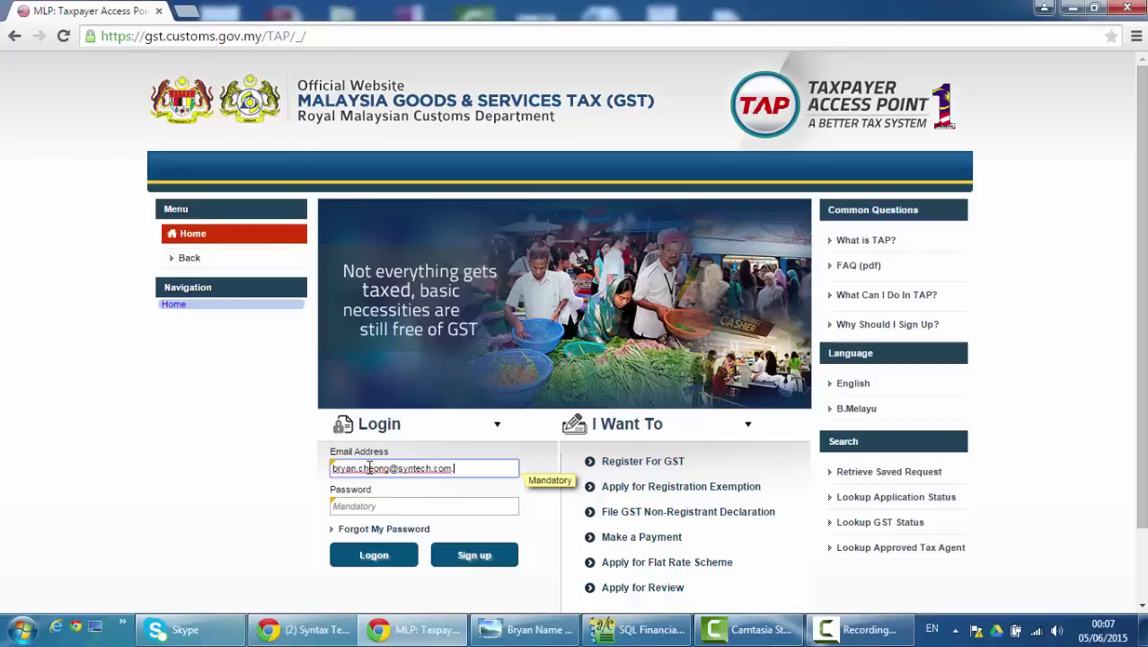
{"action": "type", "text": ".my"}
{"action": "key", "text": "Tab"}
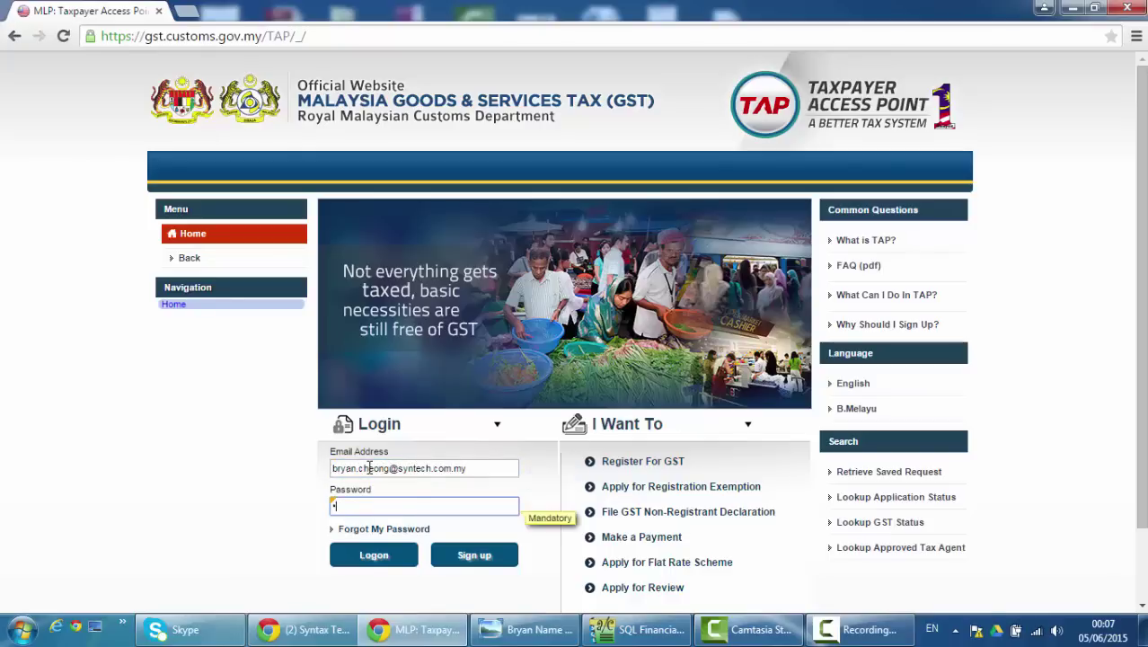
{"action": "type", "text": "**"}
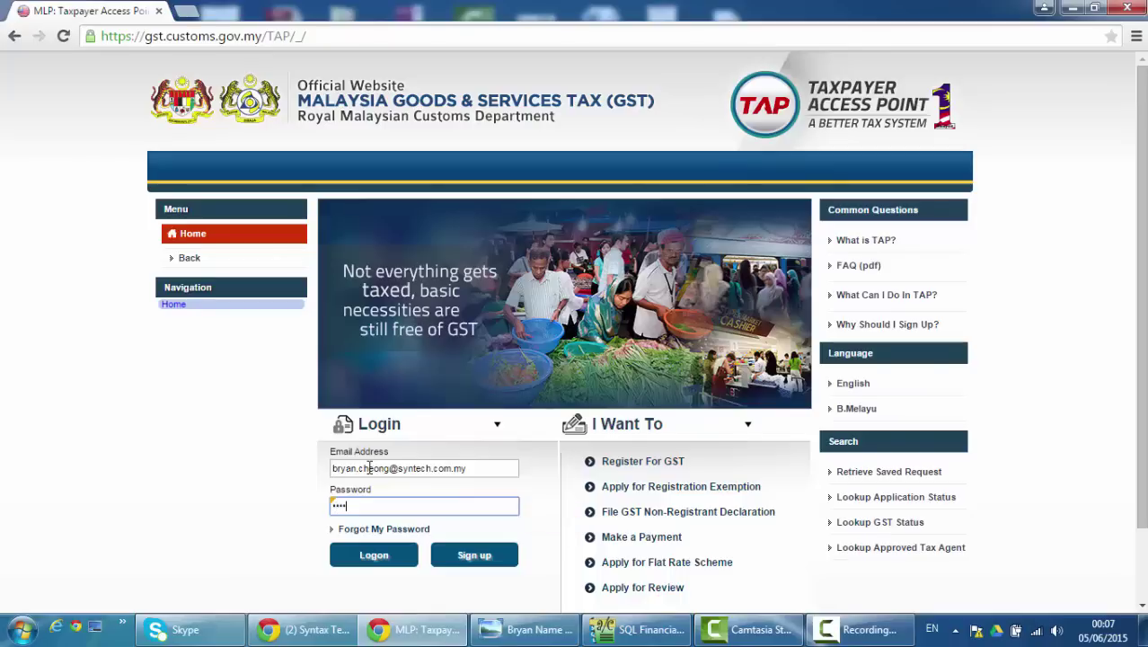
{"action": "left_click", "coordinate": [382, 561]}
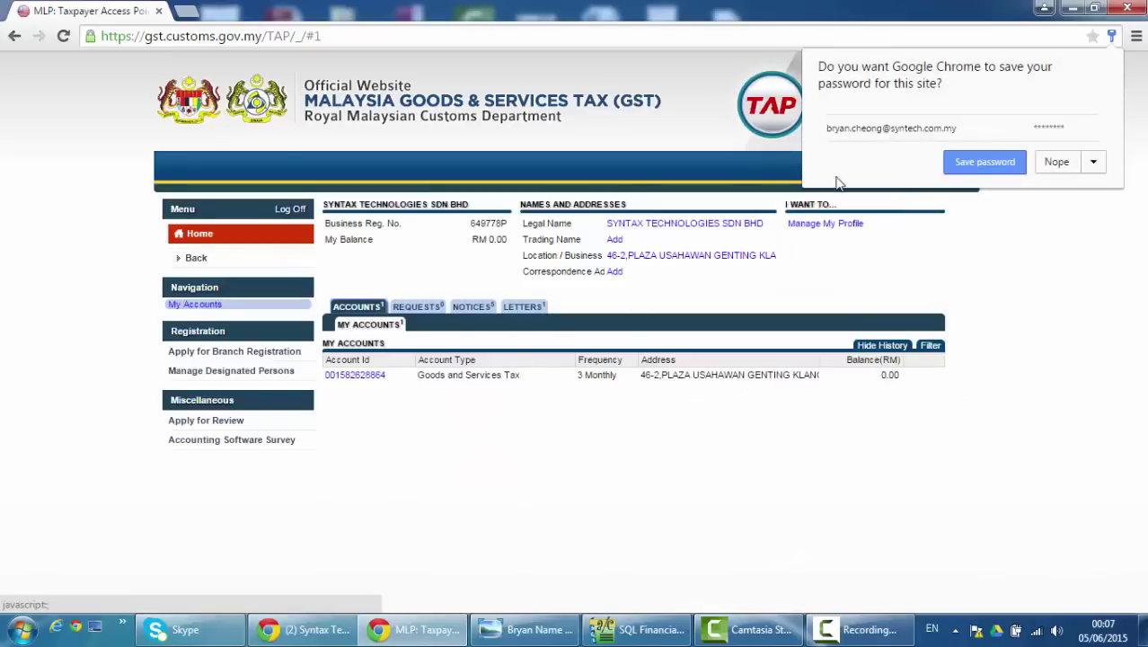
Decline saving the password in the browser and start filing the Goods and Services Tax return for period 30-Jun-2015.
{"action": "left_click", "coordinate": [1057, 162]}
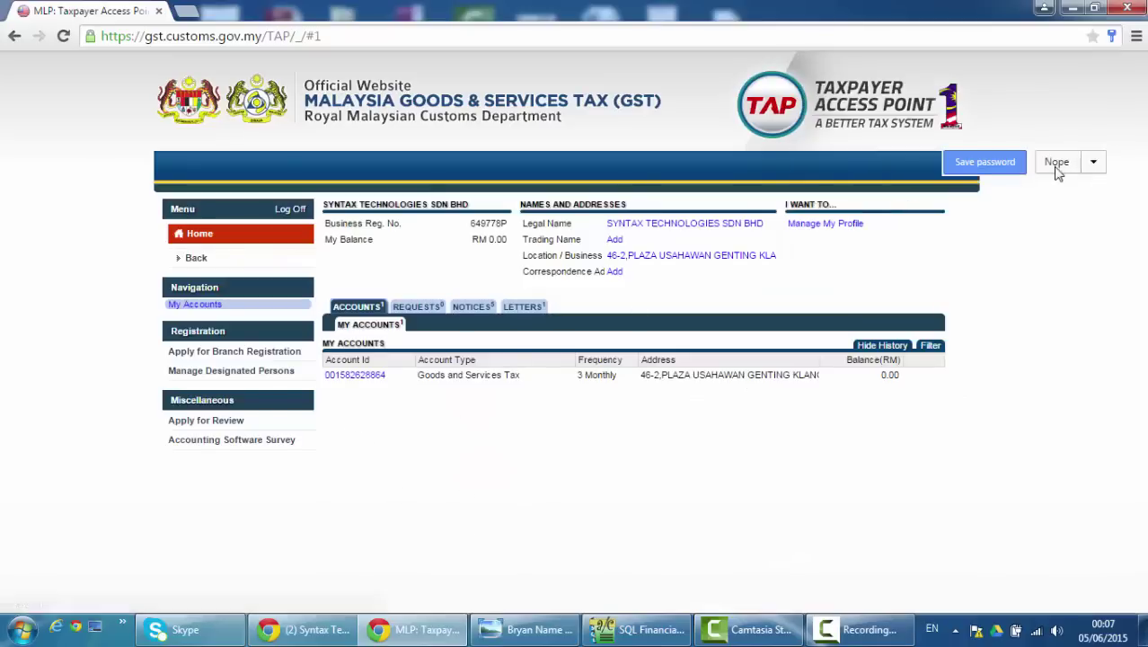
{"action": "left_click", "coordinate": [355, 376]}
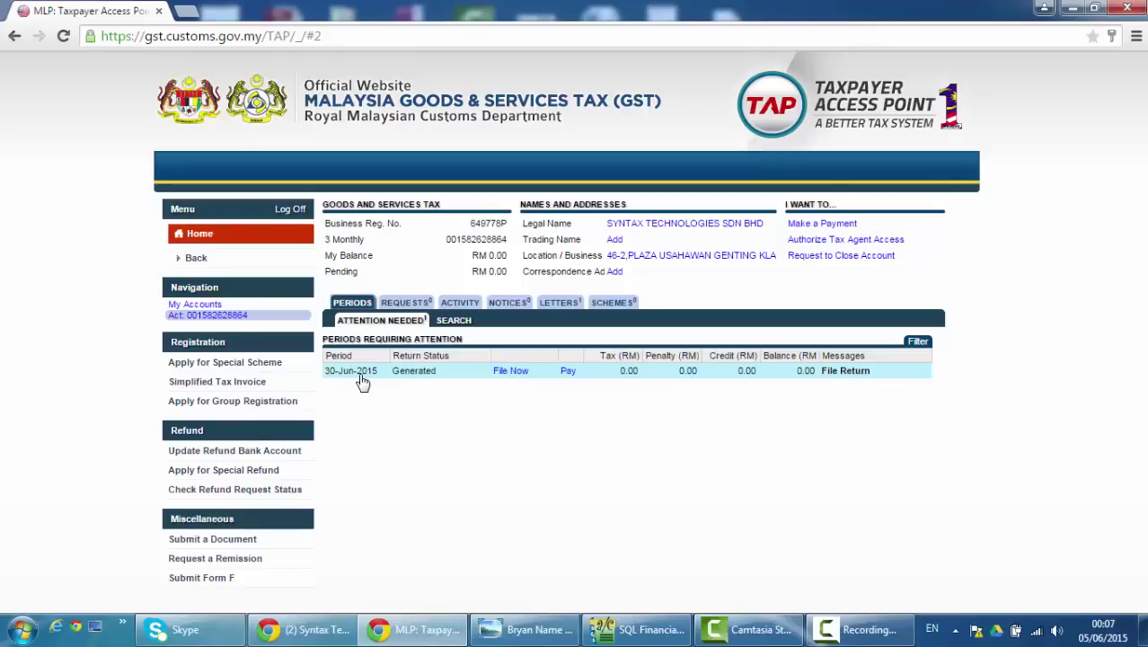
{"action": "left_click", "coordinate": [510, 370]}
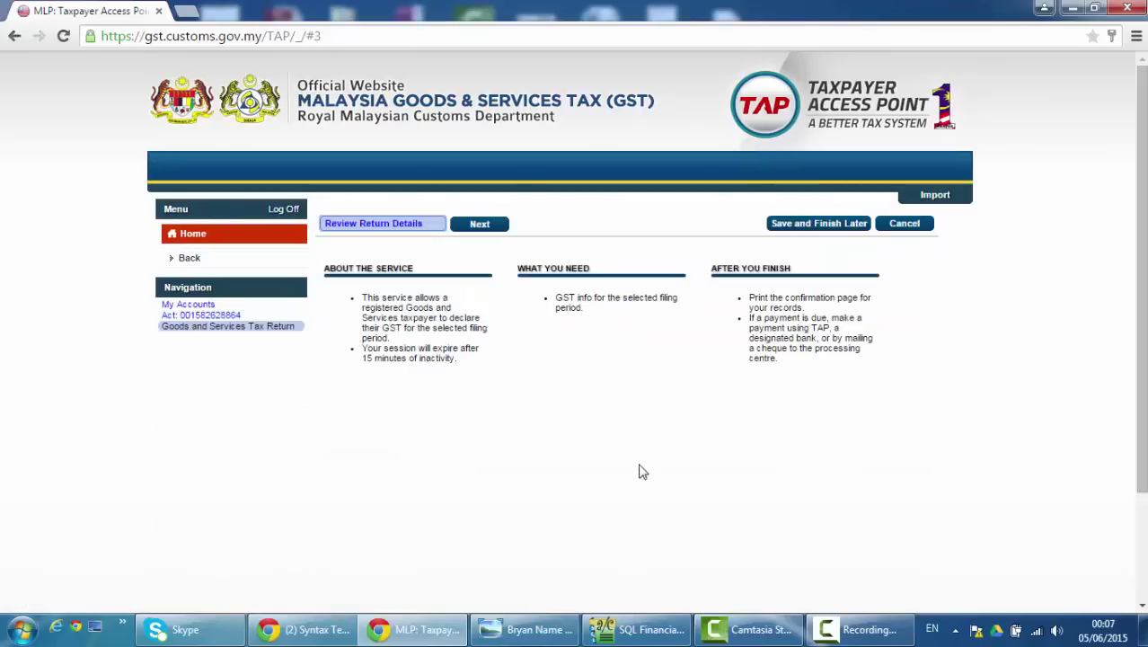
Import the GSTTapReturn-201506 text file from the Desktop into the Goods and Services Tax return.
{"action": "left_click", "coordinate": [930, 199]}
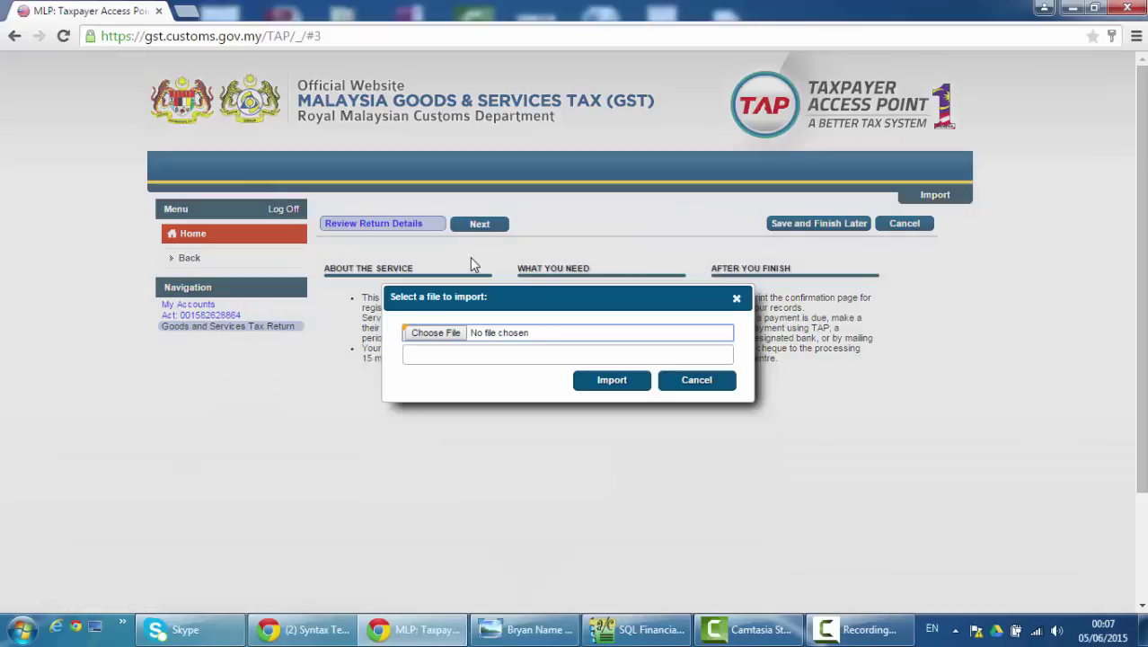
{"action": "left_click", "coordinate": [435, 333]}
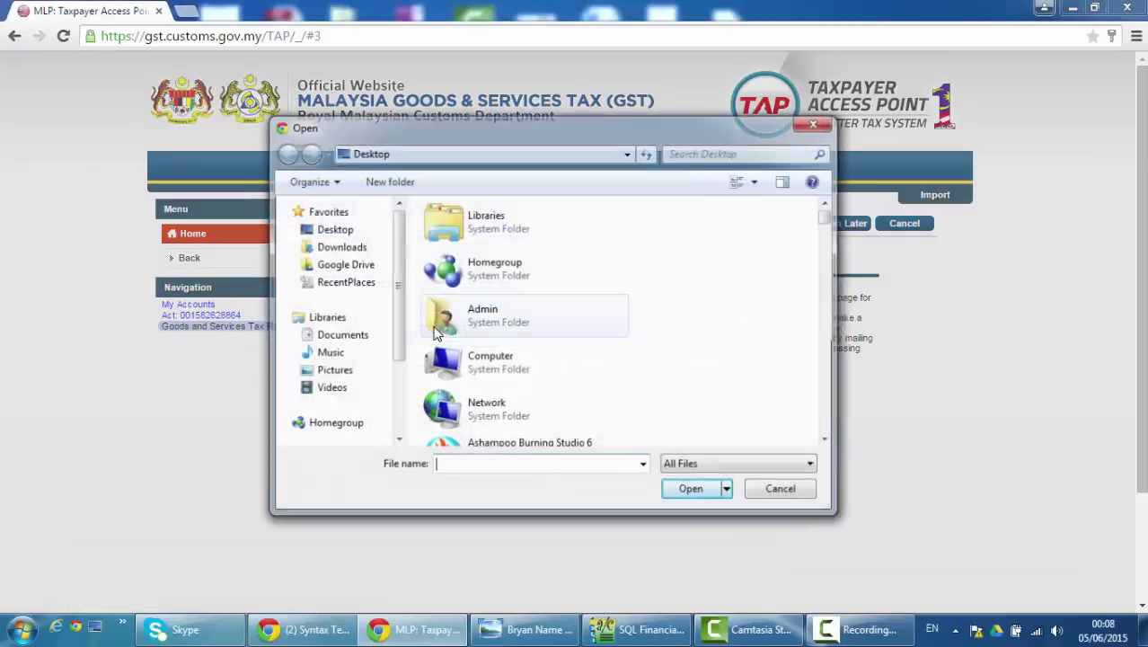
{"action": "scroll", "coordinate": [485, 369], "scroll_direction": "down", "scroll_amount": 6}
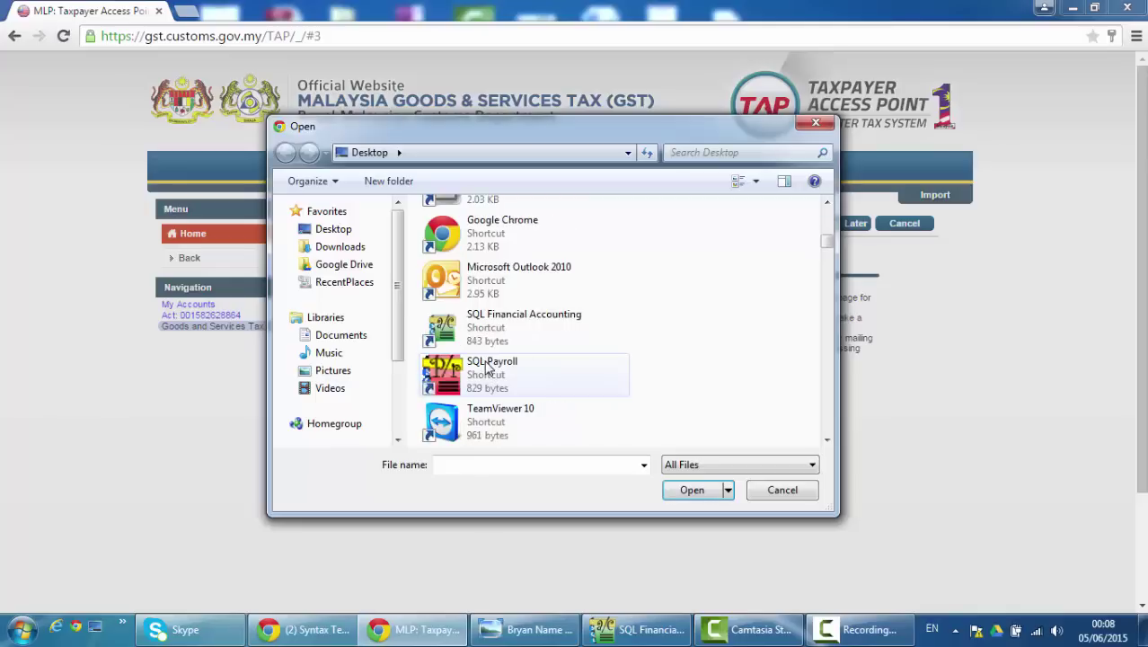
{"action": "scroll", "coordinate": [484, 368], "scroll_direction": "down", "scroll_amount": 5}
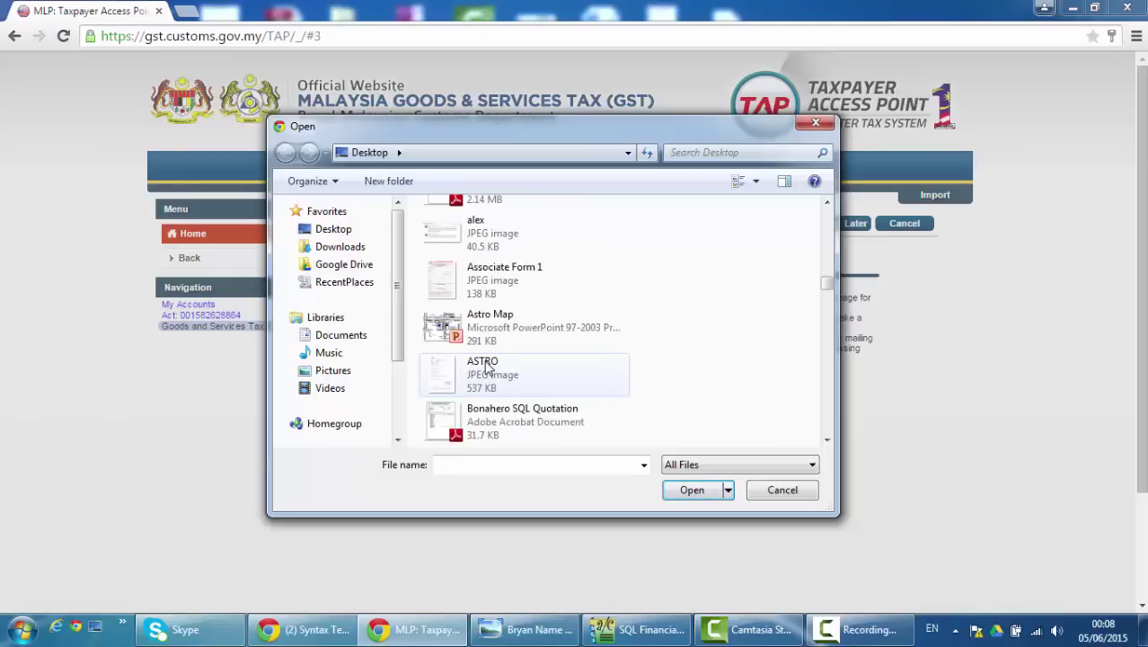
{"action": "scroll", "coordinate": [485, 368], "scroll_direction": "down", "scroll_amount": 10}
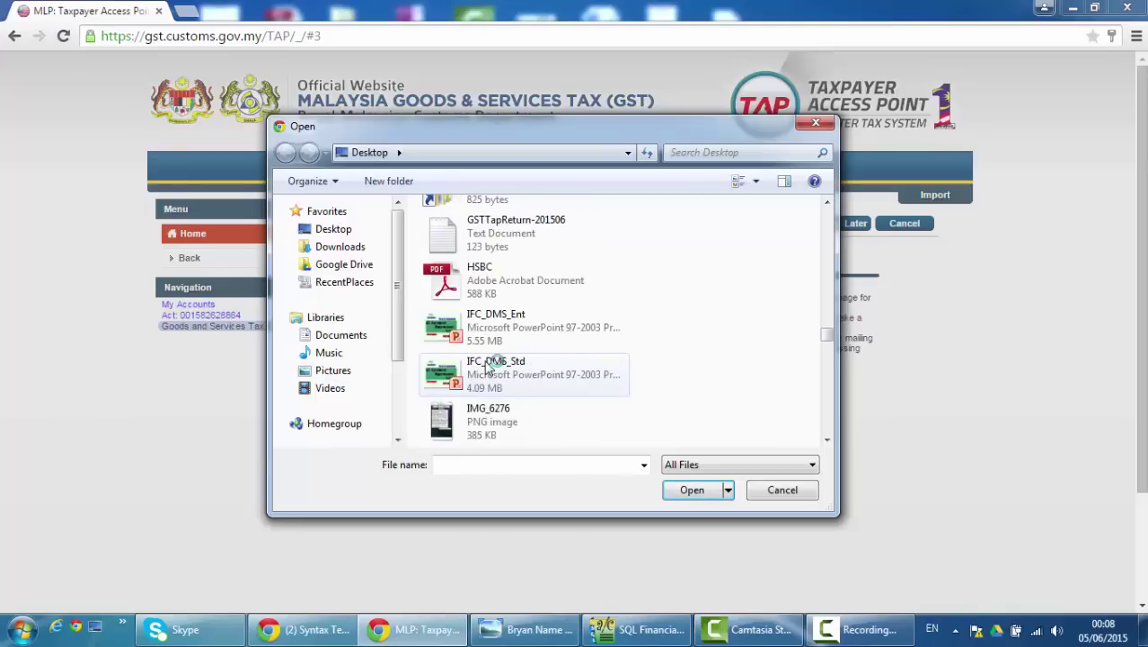
{"action": "double_click", "coordinate": [508, 226]}
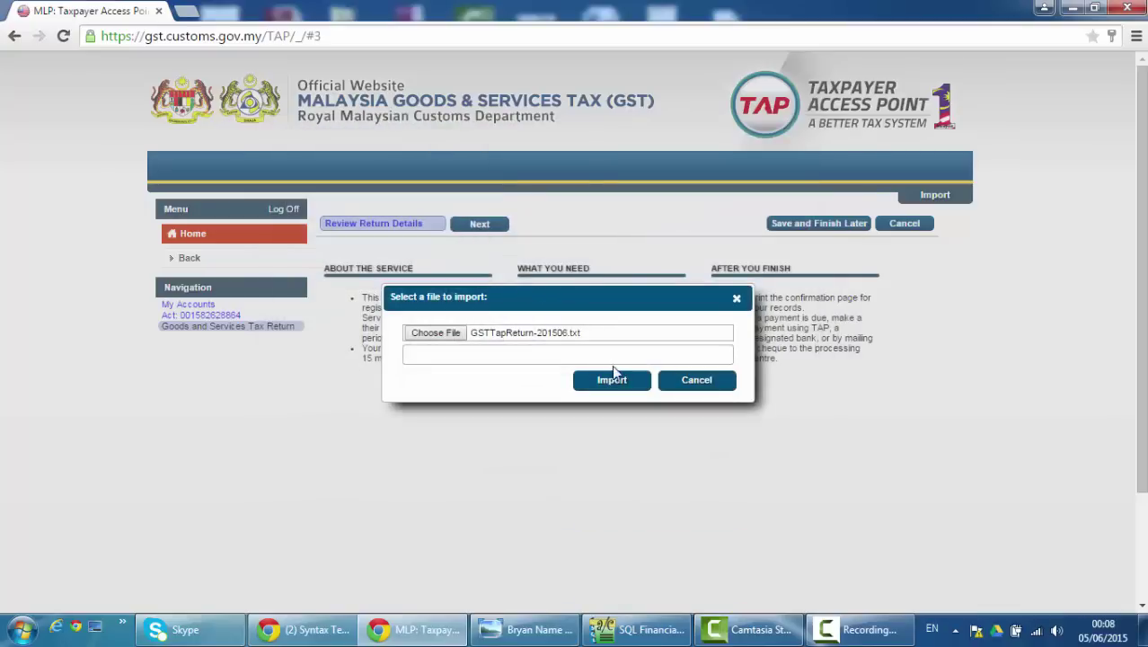
{"action": "left_click", "coordinate": [618, 385]}
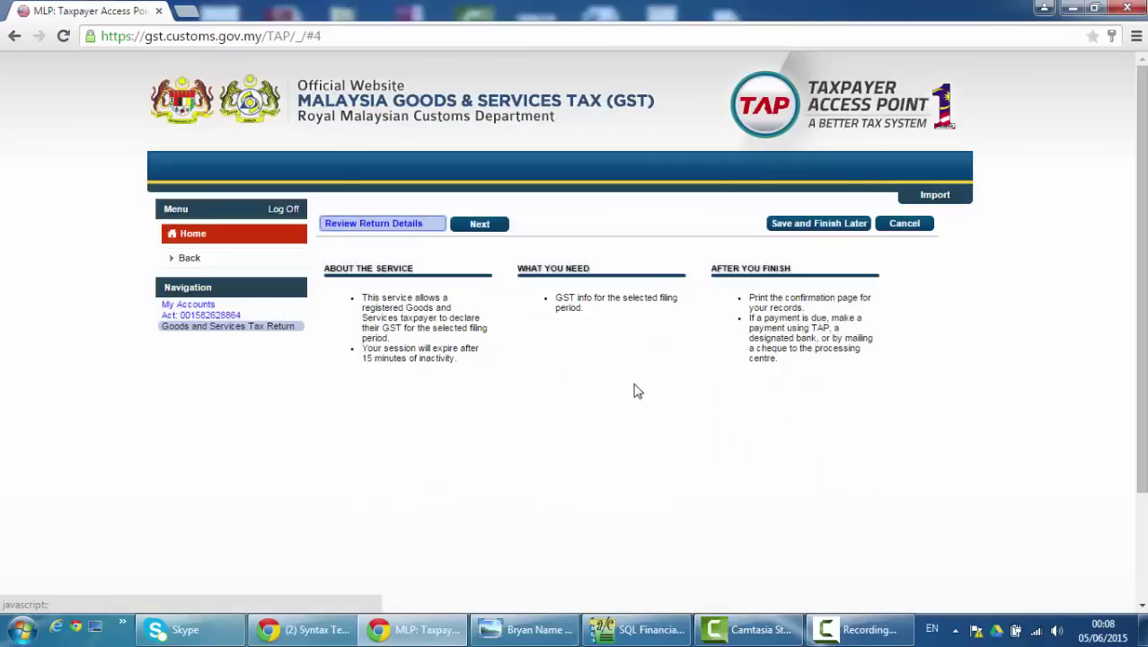
Advance the return through Return Details, Additional Details and Industry Codes to the Return Summary, keeping the imported values.
{"action": "left_click", "coordinate": [478, 224]}
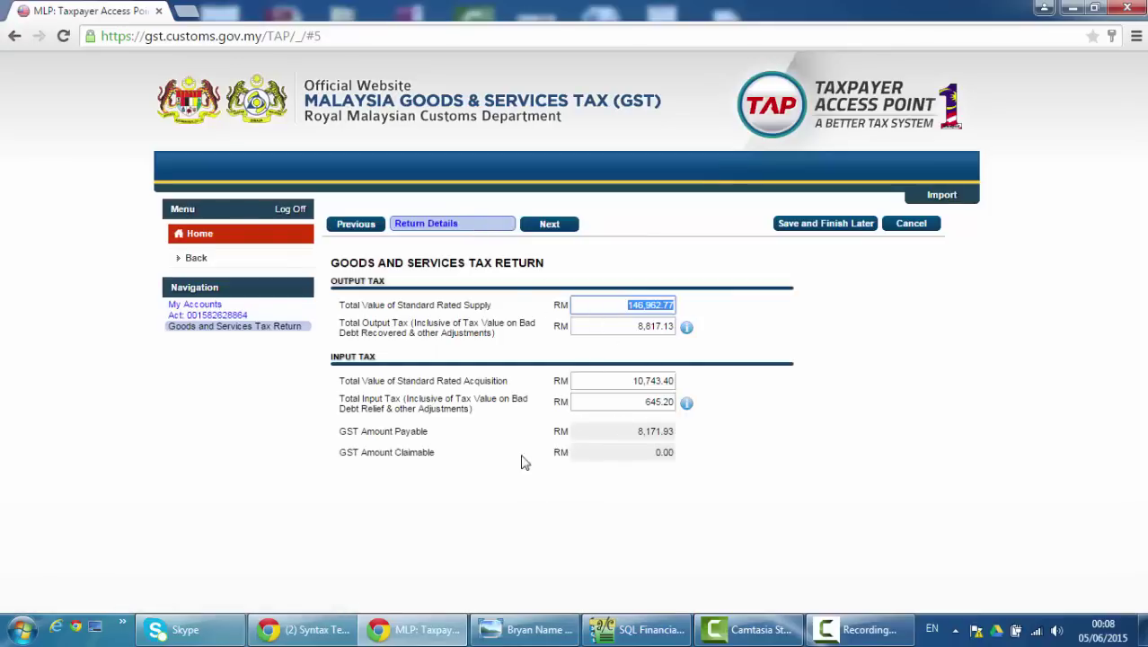
{"action": "left_click", "coordinate": [553, 226]}
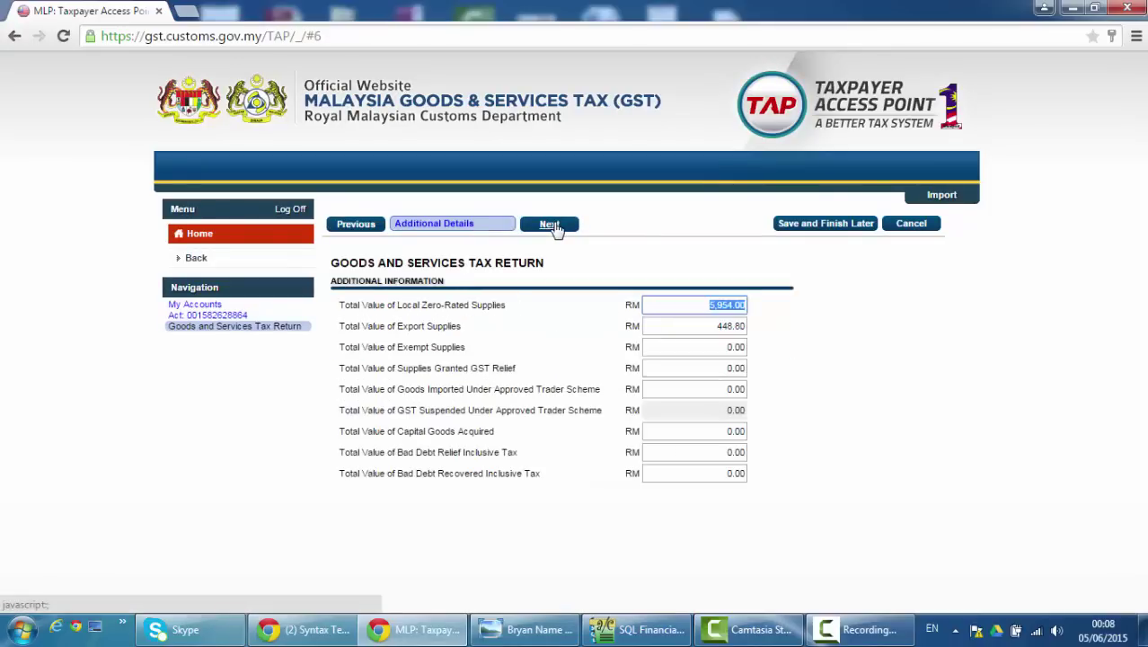
{"action": "left_click", "coordinate": [553, 226]}
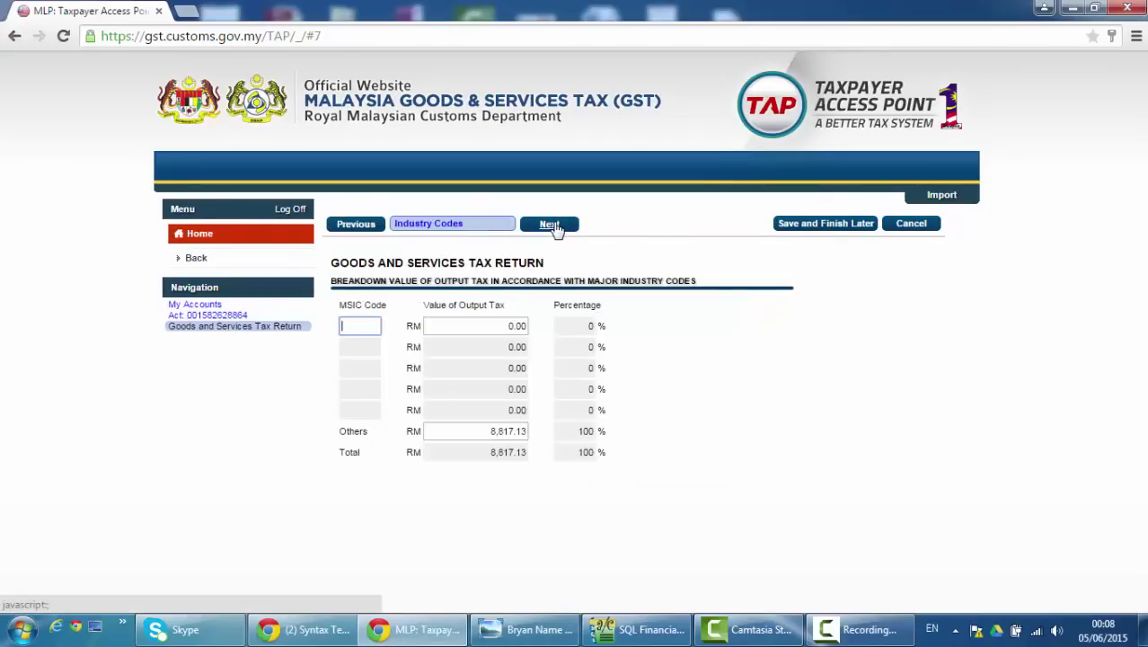
{"action": "left_click", "coordinate": [553, 226]}
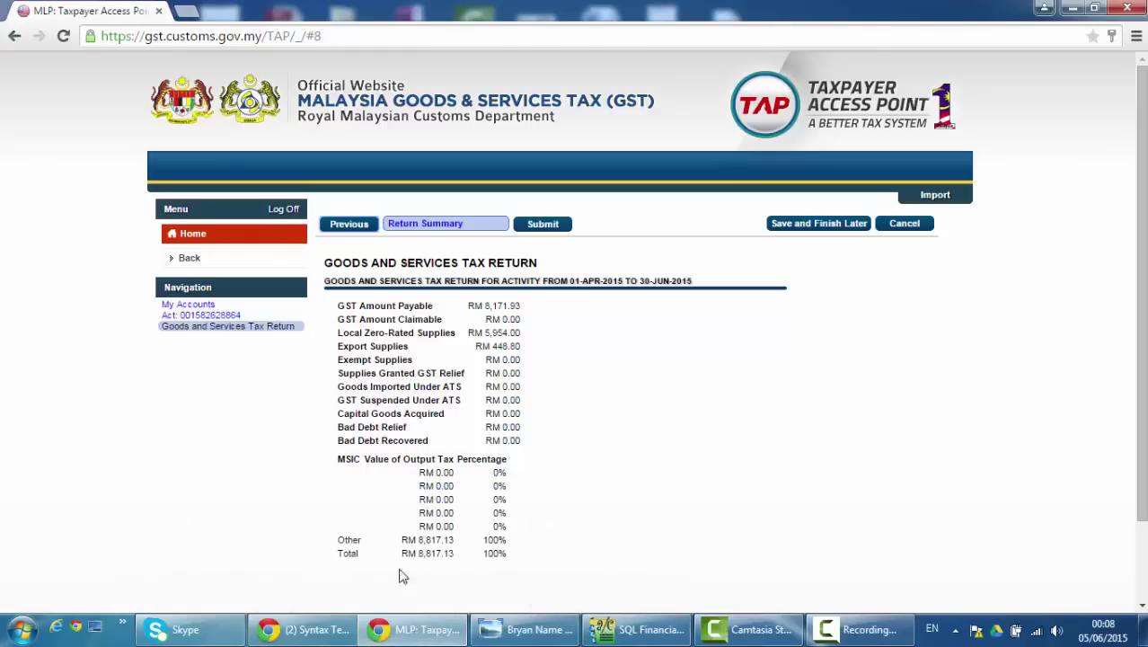
Switch to the Syntax Technologies Facebook page, look over its posts and follow the Watch Video link to the company's YouTube page.
{"action": "left_click", "coordinate": [308, 628]}
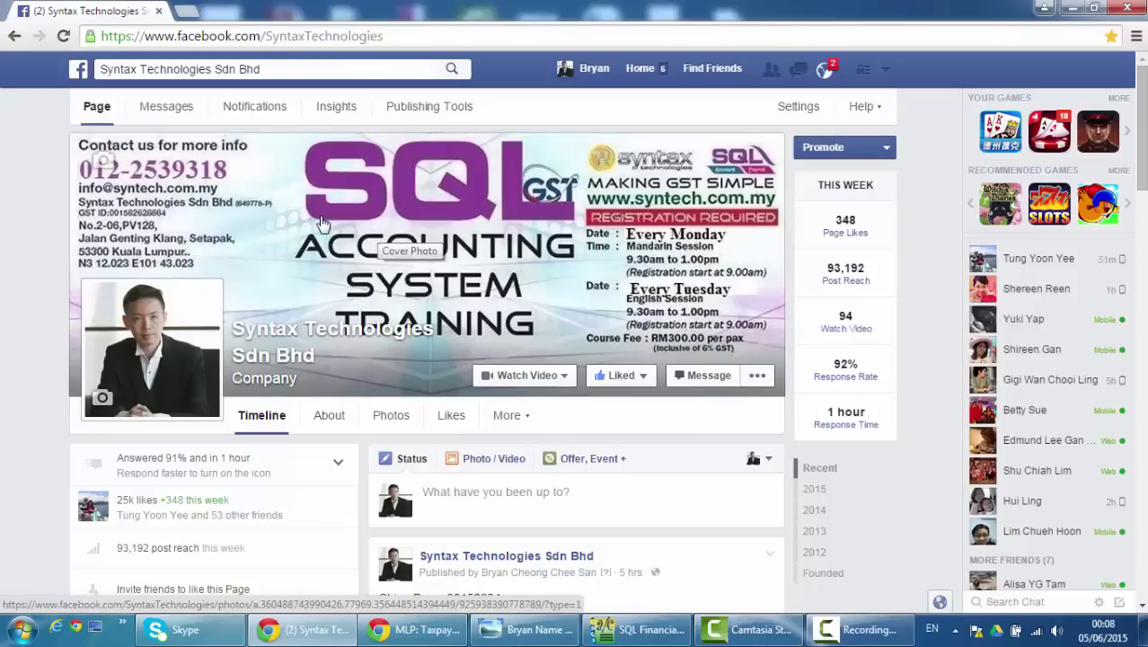
{"action": "scroll", "coordinate": [322, 221], "scroll_direction": "down", "scroll_amount": 10}
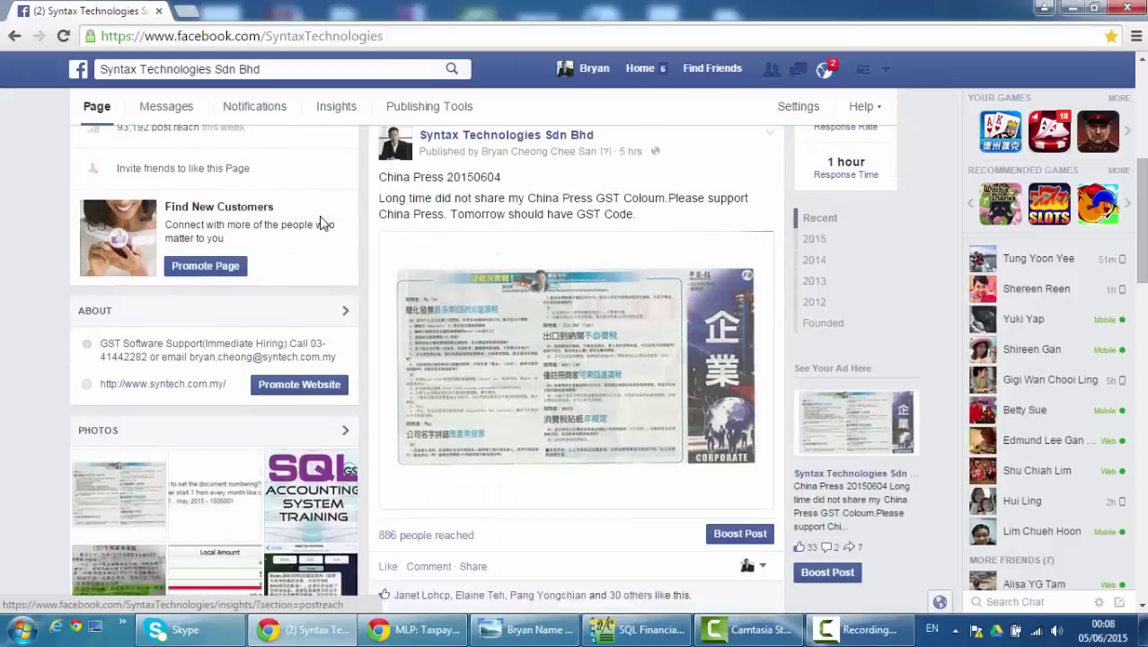
{"action": "scroll", "coordinate": [374, 267], "scroll_direction": "up", "scroll_amount": 10}
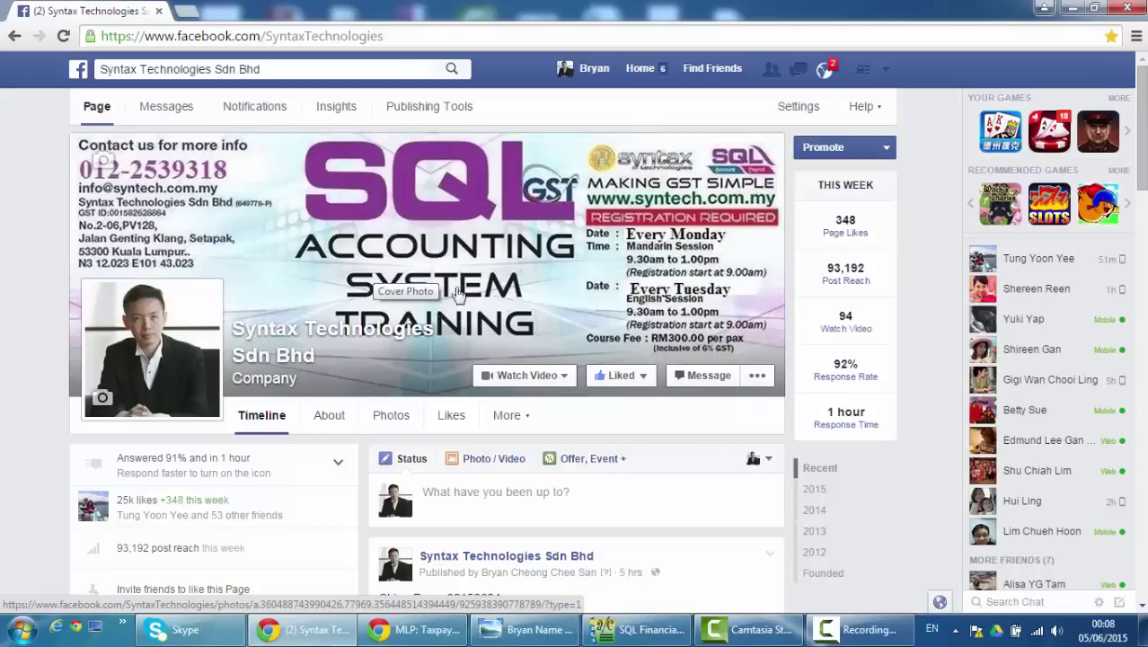
{"action": "left_click", "coordinate": [510, 379]}
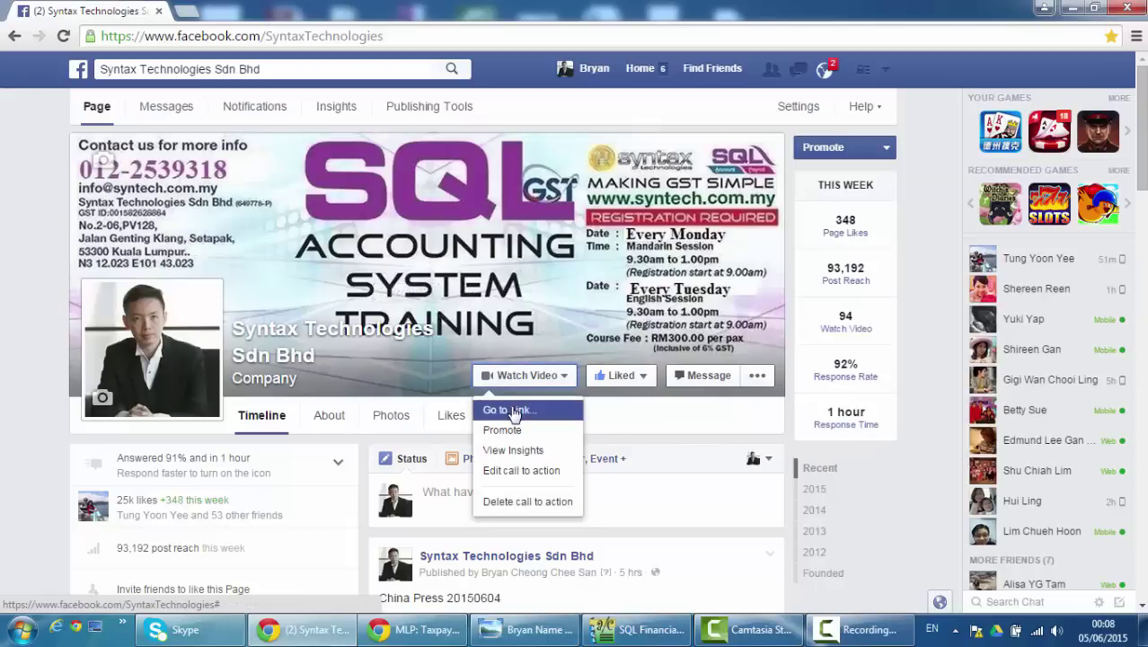
{"action": "left_click", "coordinate": [510, 410]}
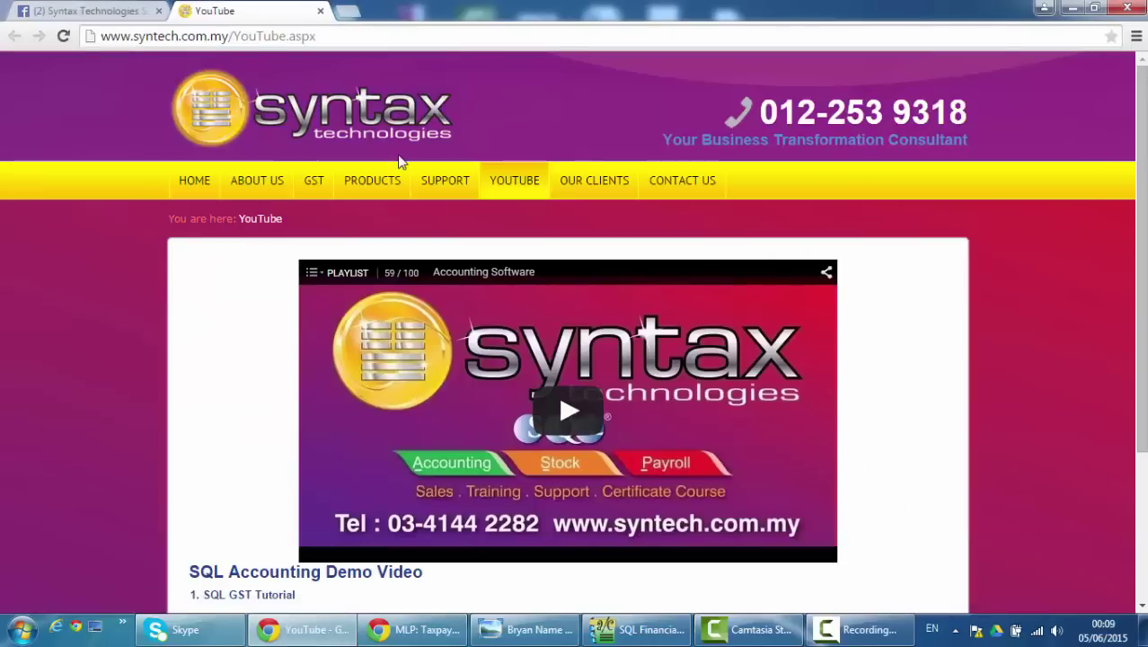
Expand the SQL GST Tutorial and SQL Accounting System video lists, and switch to the business card image in Windows Photo Viewer.
{"action": "scroll", "coordinate": [126, 325], "scroll_direction": "down", "scroll_amount": 3}
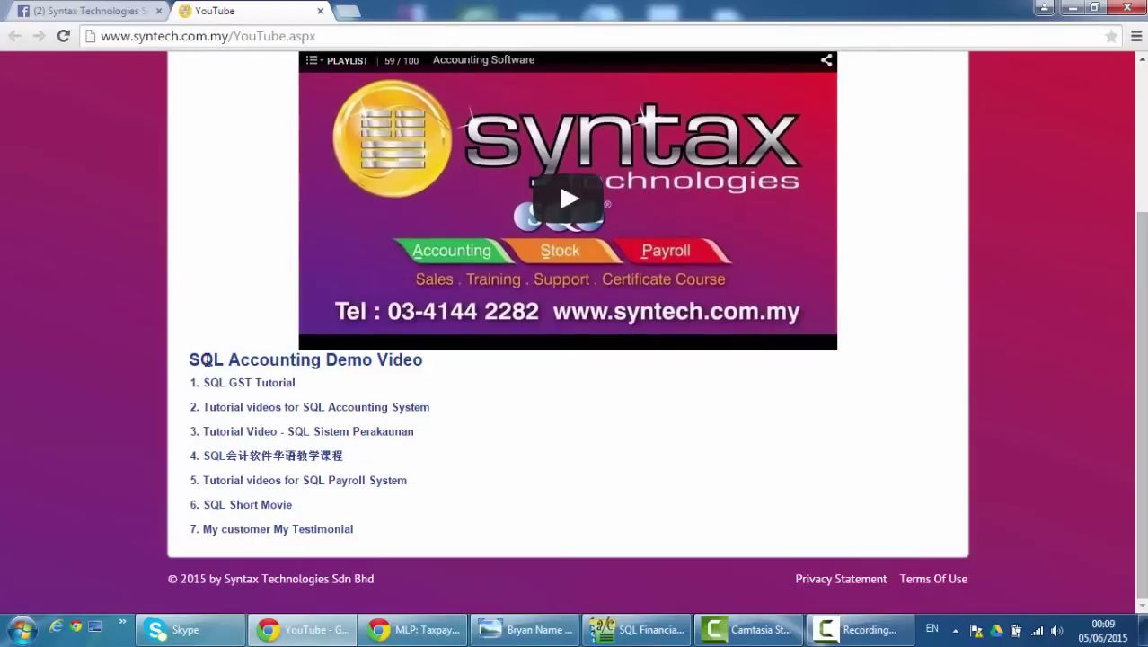
{"action": "left_click", "coordinate": [223, 383]}
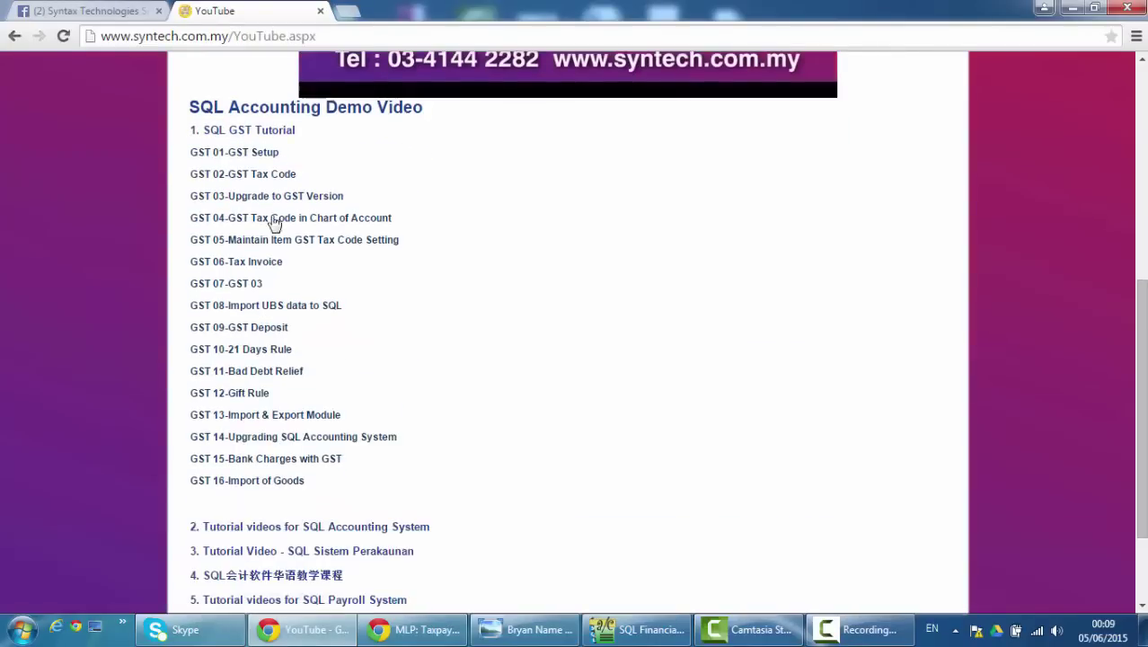
{"action": "scroll", "coordinate": [249, 417], "scroll_direction": "down", "scroll_amount": 3}
{"action": "left_click", "coordinate": [291, 401]}
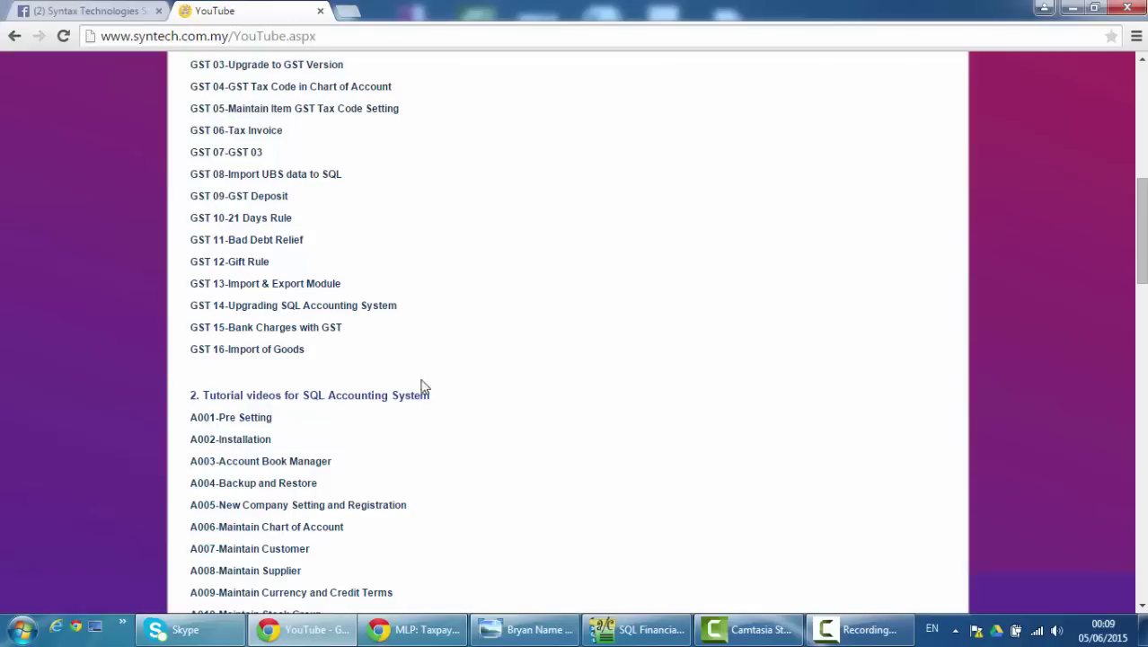
{"action": "left_click", "coordinate": [514, 629]}
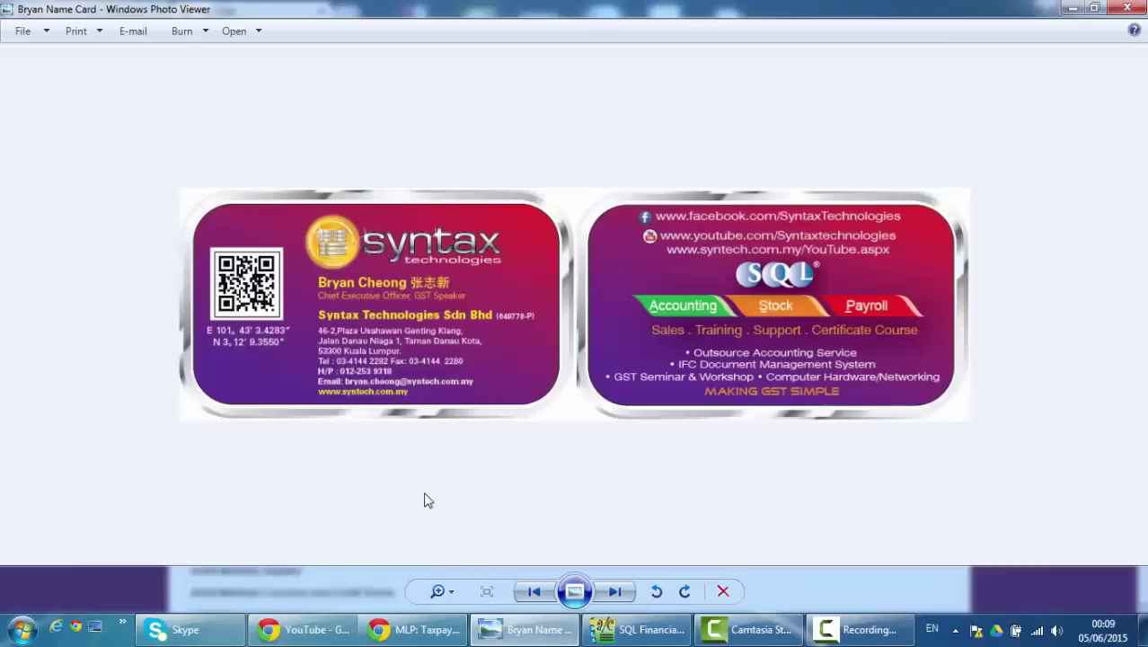